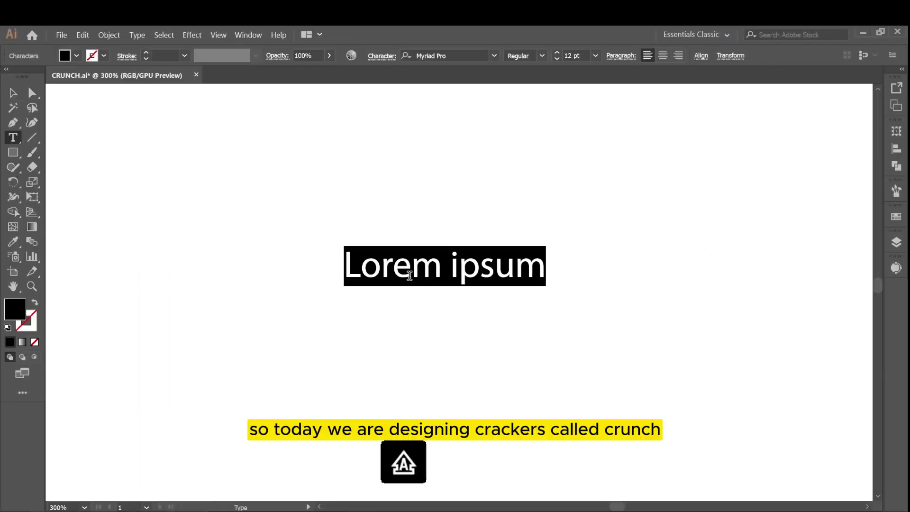
Replace the placeholder with CRUNCH and select the word to change its font size
type("CRUNCH")
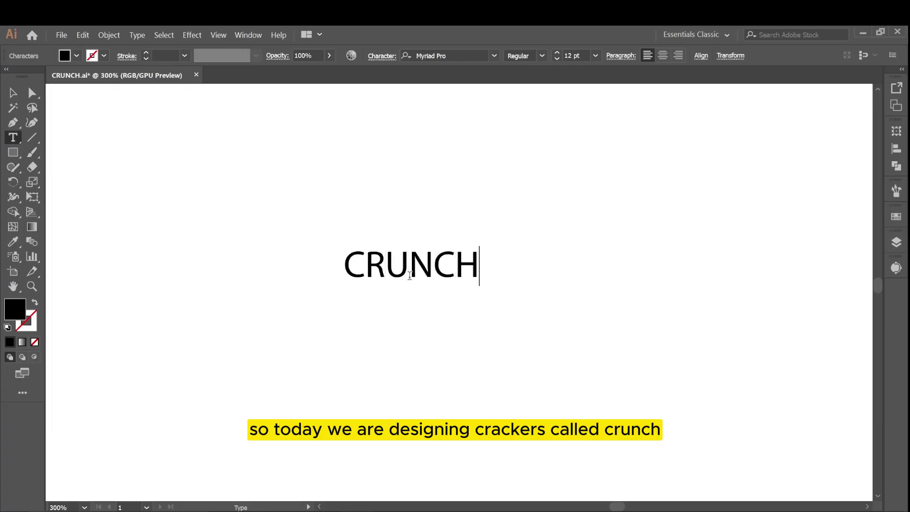
double_click(410, 275)
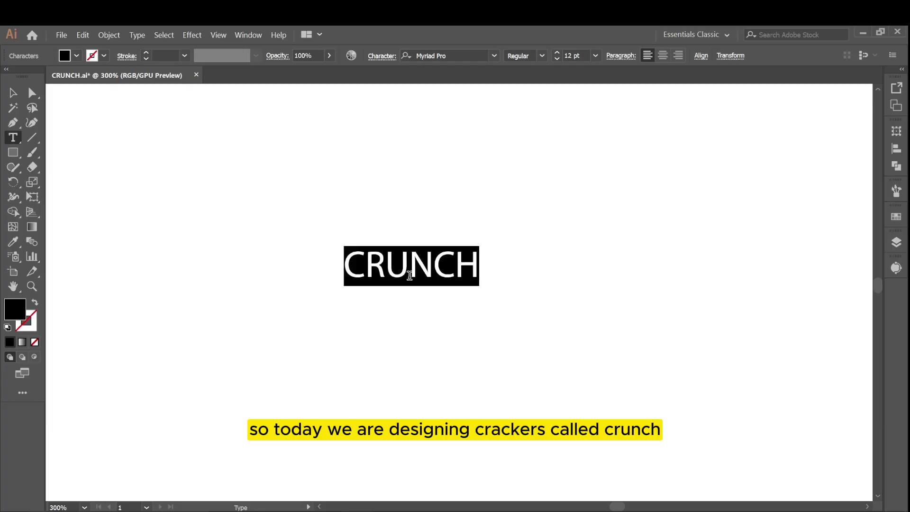
left_click(575, 55)
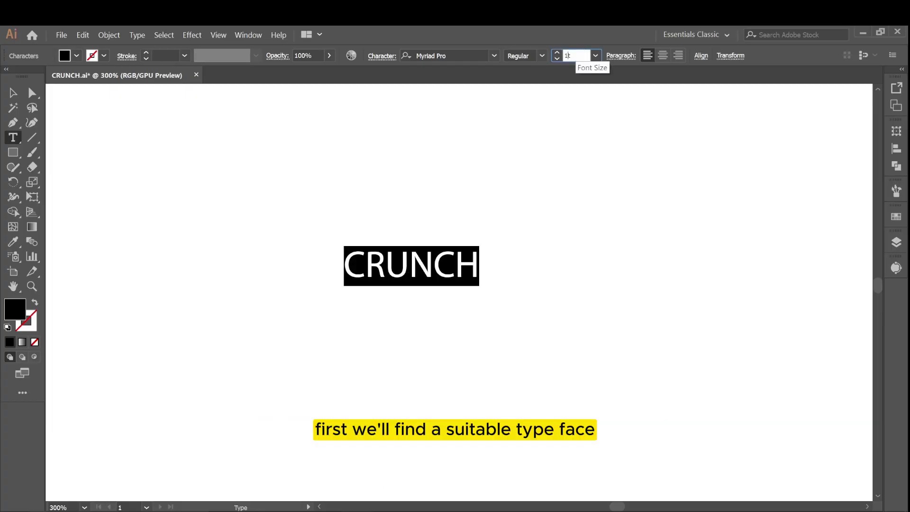
Set CRUNCH to 150 pt in Franklin Gothic Heavy Italic
type("150")
key("Return")
left_click(13, 93)
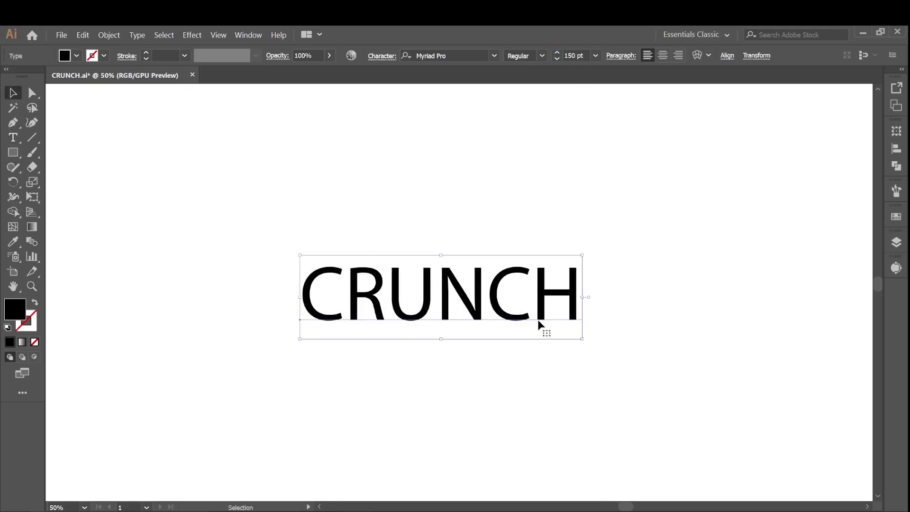
double_click(496, 303)
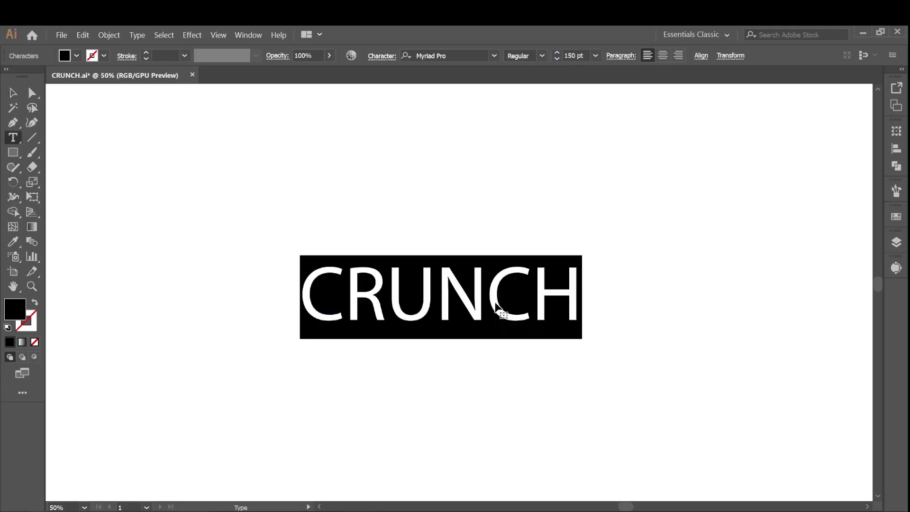
left_click(491, 60)
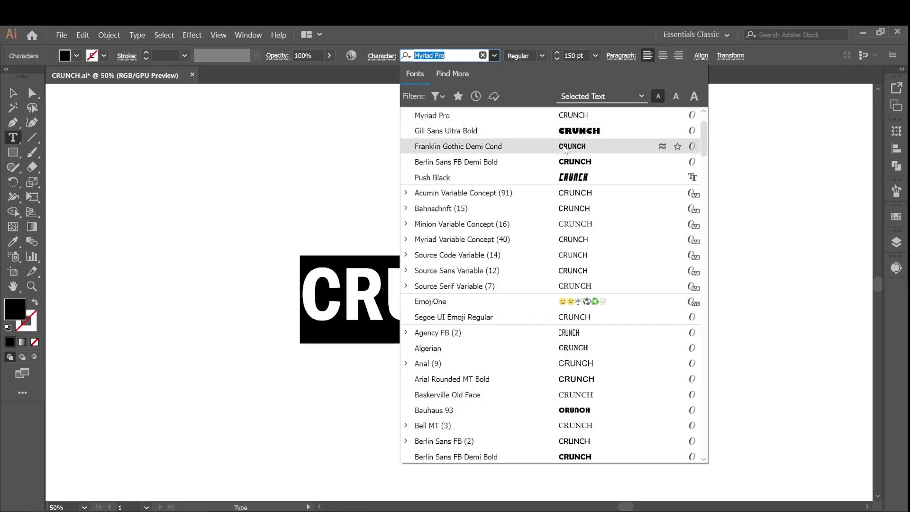
left_click(667, 146)
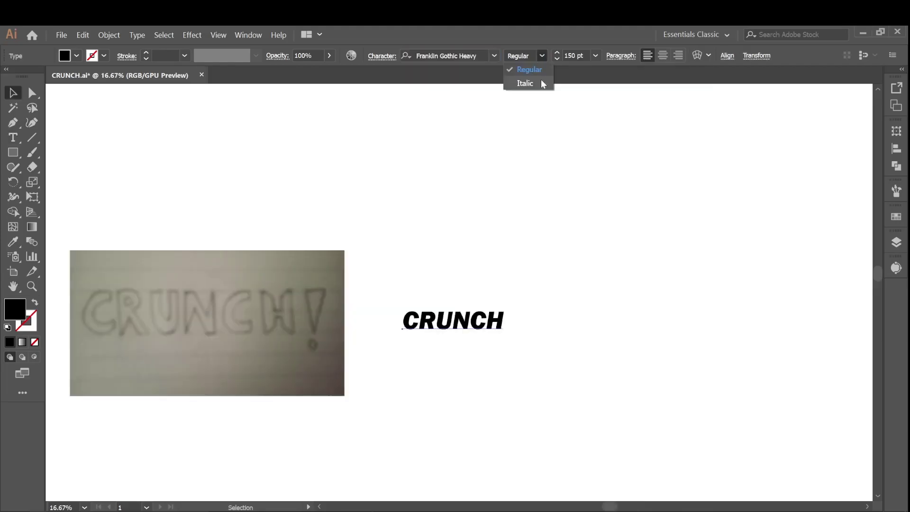
left_click(541, 80)
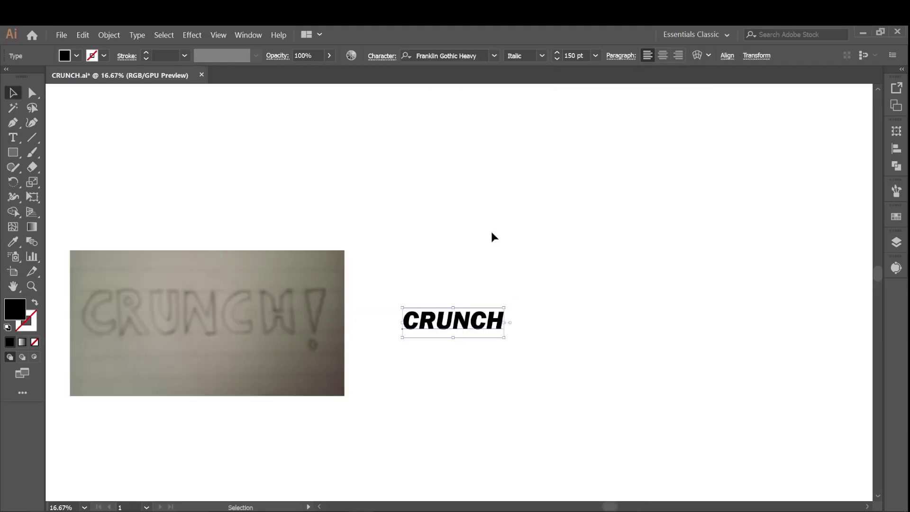
Alt-drag a copy of CRUNCH just below the original
right_click(464, 325)
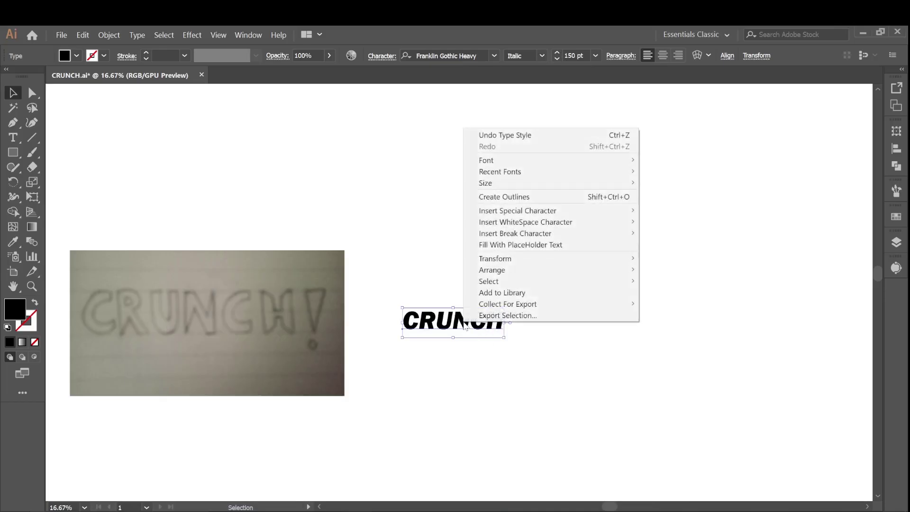
left_click(474, 357)
left_click_drag(464, 322, 453, 339)
right_click(454, 338)
Convert the copy to outlines and delete two anchor points from the R's leg
left_click(496, 213)
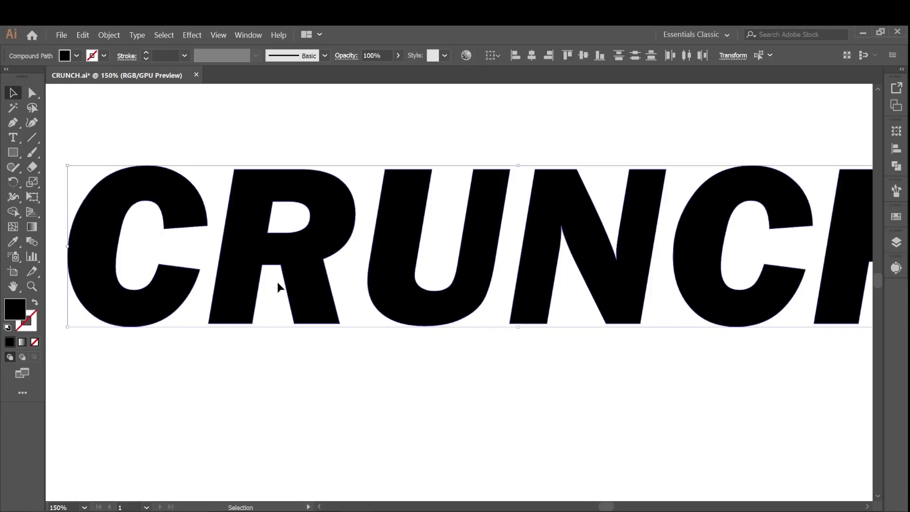
left_click(29, 97)
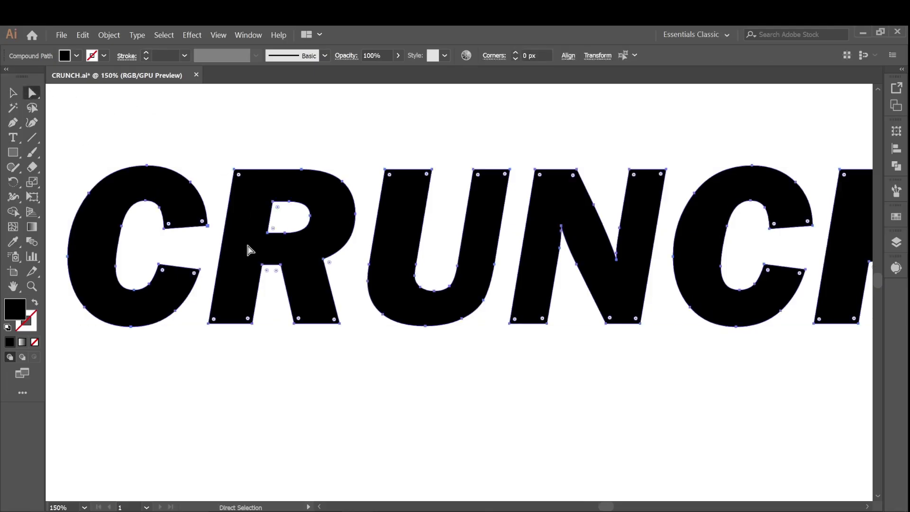
left_click(277, 326)
left_click(281, 265)
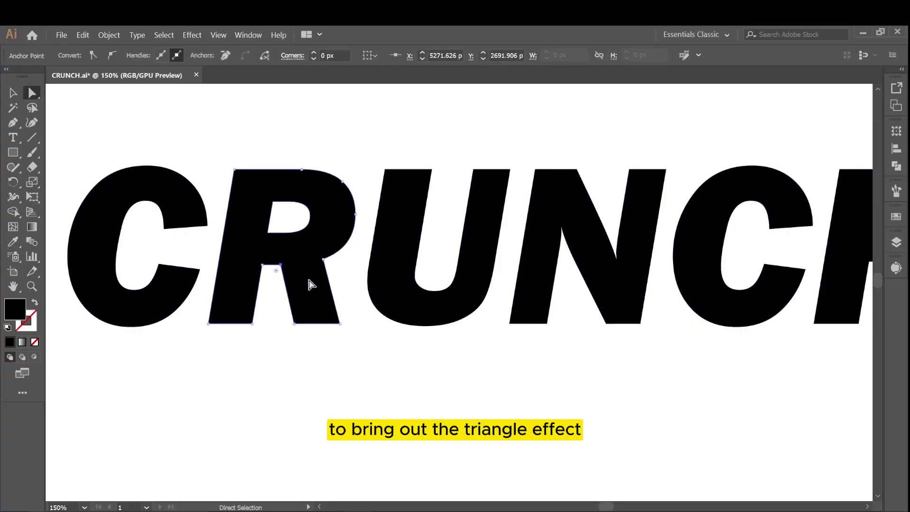
left_click(263, 265)
key("Delete")
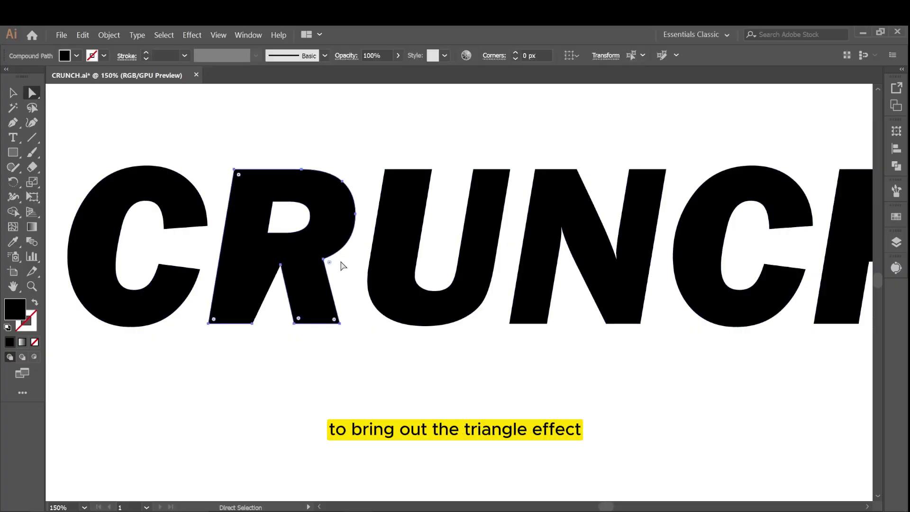
left_click(253, 324)
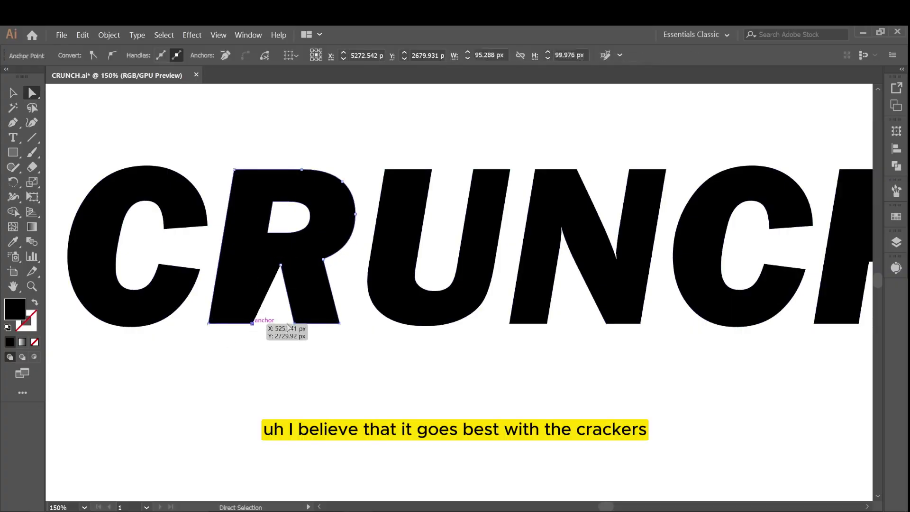
key("Delete")
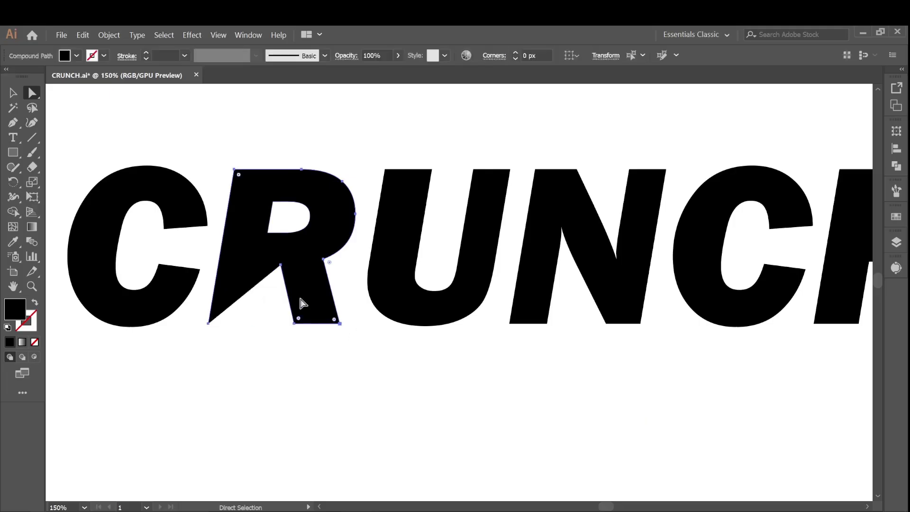
Reshape the R into a triangular notch by dragging its leg and notch points
left_click_drag(281, 264, 271, 262)
key("ctrl+z")
left_click_drag(294, 324, 308, 323)
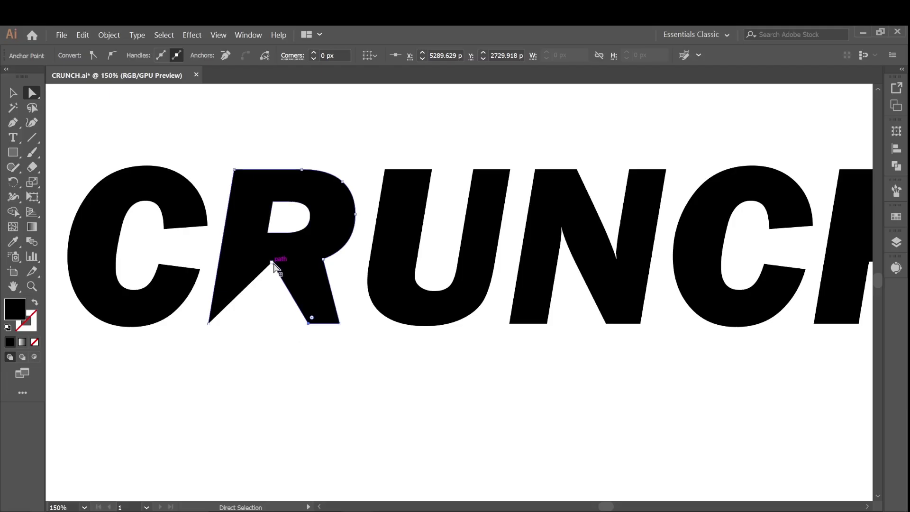
left_click_drag(273, 261, 275, 268)
left_click(413, 406)
left_click(308, 324)
left_click_drag(308, 324, 311, 324)
left_click(489, 429)
left_click_drag(275, 268, 275, 270)
left_click(473, 424)
left_click_drag(606, 507, 611, 508)
left_click_drag(359, 322, 450, 182)
Delete the N's inner notch anchors to start its triangular cut
left_click(371, 246)
key("Delete")
left_click(372, 227)
left_click(132, 245)
scroll(436, 183, "up", 1)
scroll(449, 182, "up", 2)
scroll(445, 209, "up", 2)
key("Delete")
scroll(474, 268, "down", 5)
left_click(455, 402)
left_click_drag(610, 507, 607, 507)
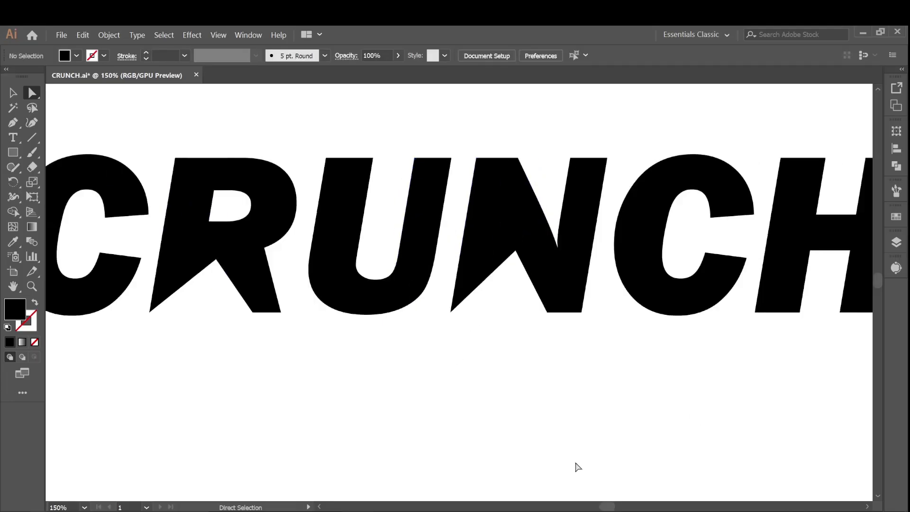
Fine-tune the R and N notch points to sharpen both cuts
left_click_drag(221, 261, 212, 253)
left_click_drag(515, 250, 511, 242)
left_click(630, 399)
key("v")
left_click(573, 232)
scroll(572, 227, "up", 2)
key("a")
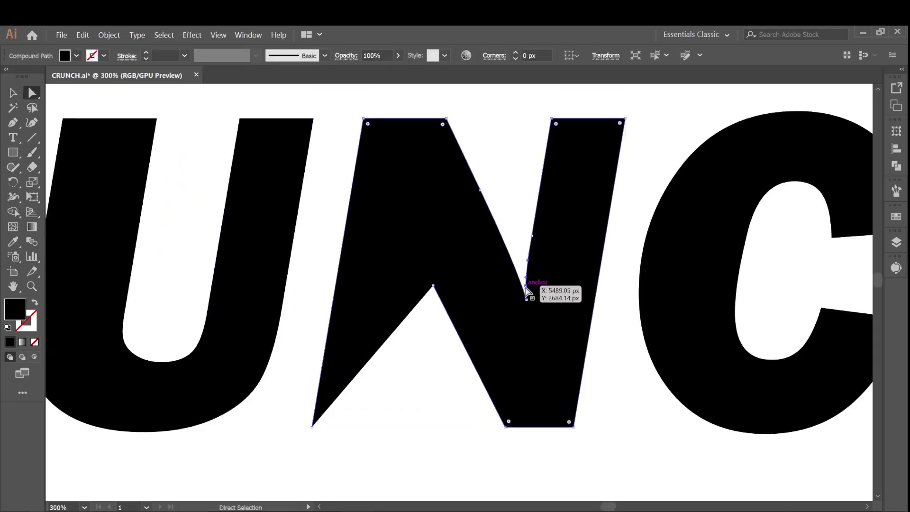
left_click_drag(525, 299, 525, 278)
scroll(526, 279, "down", 1)
Pull the H's inner points inward and narrow both of its legs
left_click_drag(518, 237, 542, 270)
left_click(515, 336)
left_click_drag(515, 336, 425, 295)
scroll(441, 283, "down", 2)
left_click_drag(449, 193, 480, 192)
left_click_drag(458, 295, 463, 294)
left_click(503, 336)
scroll(603, 242, "left", 4)
scroll(651, 232, "up", 4)
scroll(606, 287, "down", 4)
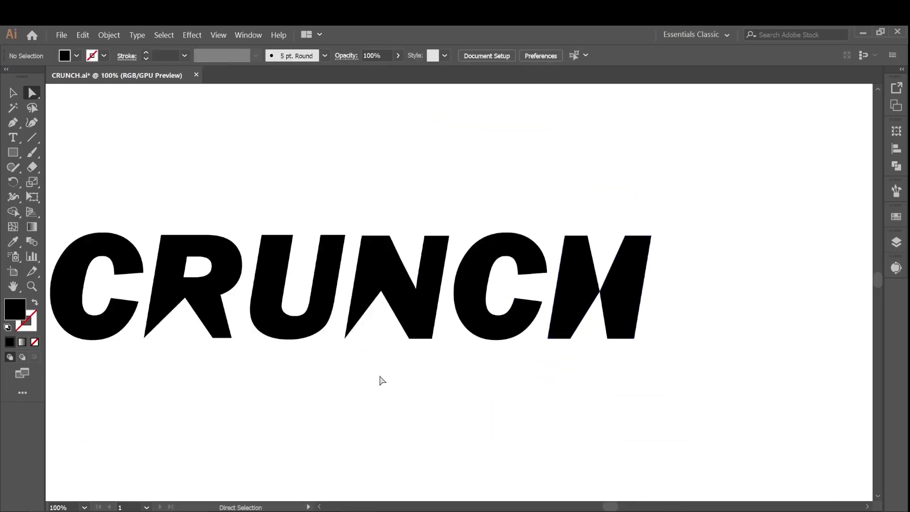
Draw a hexagon with the Polygon tool beside the H
left_click(16, 152)
left_click(101, 197)
left_click_drag(685, 248, 711, 285)
Replace the hexagon with a 3-sided polygon triangle next to the H
key("Delete")
left_click(15, 152)
left_click(66, 212)
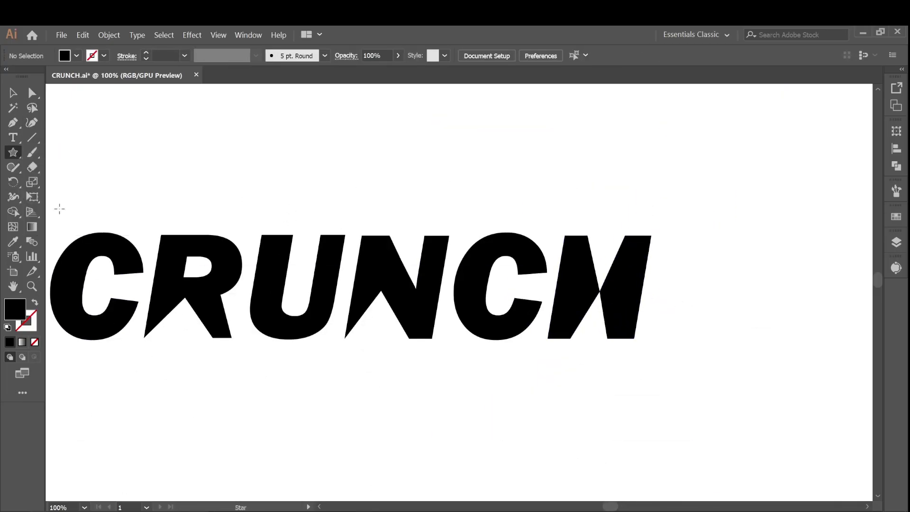
left_click(14, 152)
left_click(71, 197)
left_click_drag(711, 189, 727, 221)
left_click(697, 189)
double_click(455, 272)
type("3")
key("Return")
left_click(13, 94)
left_click_drag(693, 191, 753, 275)
left_click(701, 192)
key("Delete")
Stretch, flip and tilt the triangle into a slanted downward wedge beside the H
left_click_drag(744, 290, 744, 455)
left_click_drag(780, 231, 689, 478)
left_click_drag(734, 375, 676, 249)
left_click_drag(725, 177, 697, 259)
left_click_drag(678, 331, 692, 334)
left_click_drag(684, 298, 708, 258)
left_click_drag(679, 211, 677, 192)
left_click_drag(683, 281, 682, 262)
Fine-tune the wedge's size, tilt and position against the H
left_click(734, 216)
left_click(712, 208)
left_click_drag(676, 180, 678, 195)
left_click_drag(734, 200, 731, 198)
left_click_drag(705, 251, 697, 249)
left_click_drag(14, 153, 49, 184)
Add an ellipse dot below the wedge to complete the exclamation mark
mouse_move(318, 411)
left_mouse_down()
mouse_move(341, 435)
mouse_move(335, 429)
mouse_move(667, 354)
left_mouse_up()
key("v")
key("ctrl+shift+a")
scroll(501, 359, "down", 2)
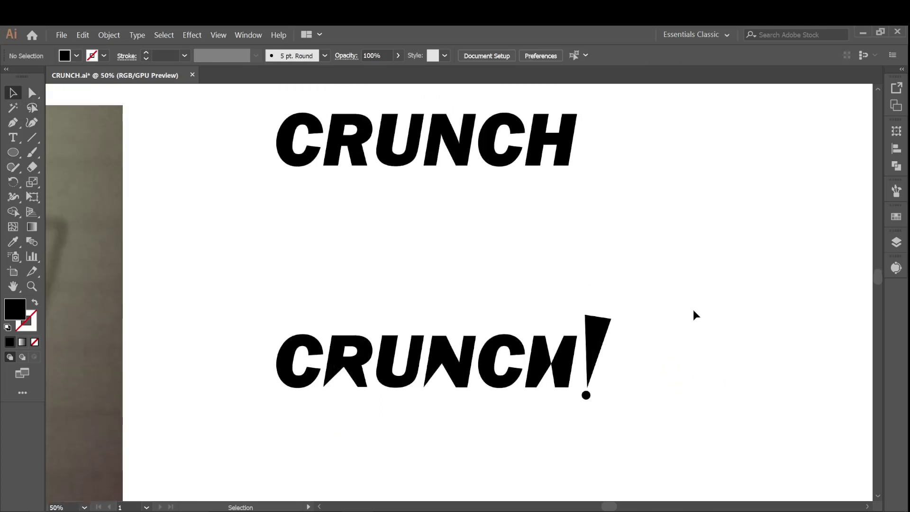
mouse_move(600, 340)
left_mouse_down()
mouse_move(600, 322)
mouse_move(597, 358)
mouse_move(596, 343)
left_mouse_up()
left_click(666, 356)
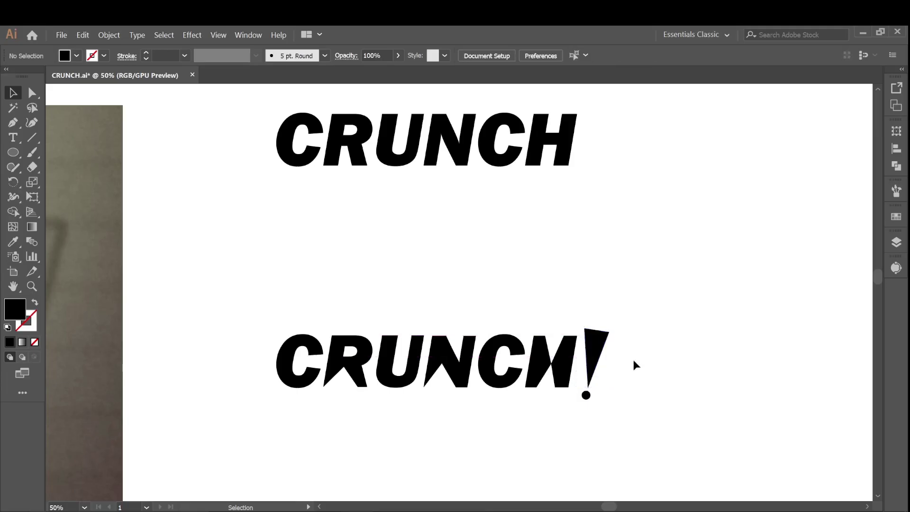
Move CRUNCH! up to sit just below the plain CRUNCH
left_click_drag(462, 386, 450, 252)
left_click(559, 366)
scroll(703, 299, "up", 2)
scroll(703, 300, "up", 1)
Nudge the exclamation dot into place inside its group
left_click(581, 373)
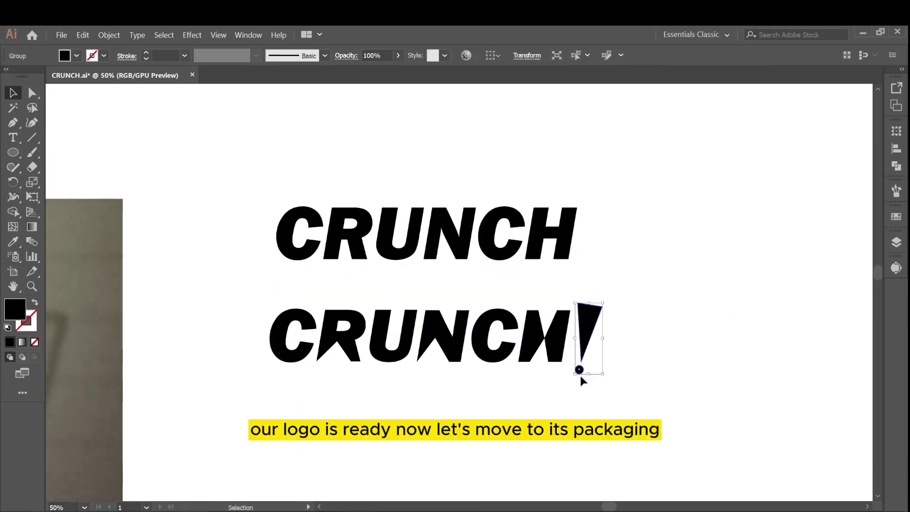
double_click(580, 369)
left_click_drag(580, 369, 584, 369)
double_click(657, 388)
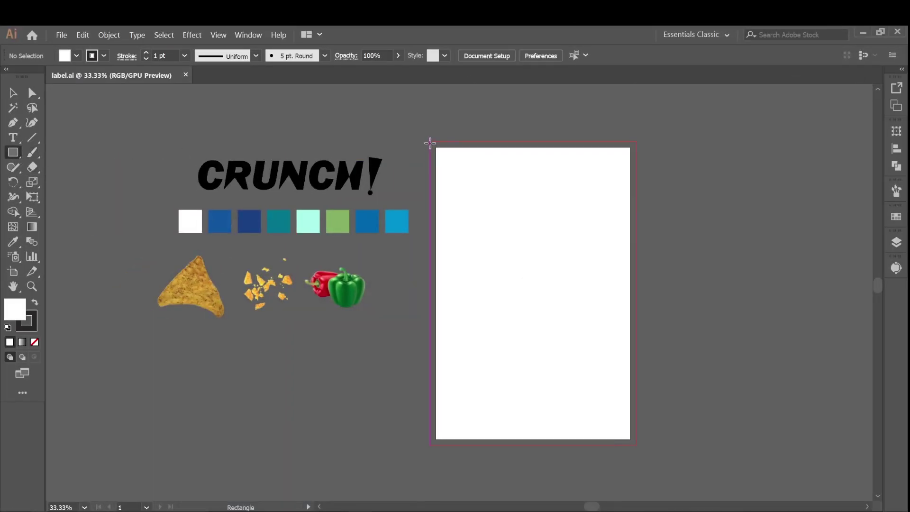
Draw a rectangle over the artboard and bleed, filled with the light-blue swatch
left_click_drag(430, 142, 636, 445)
key("i")
left_click(400, 218)
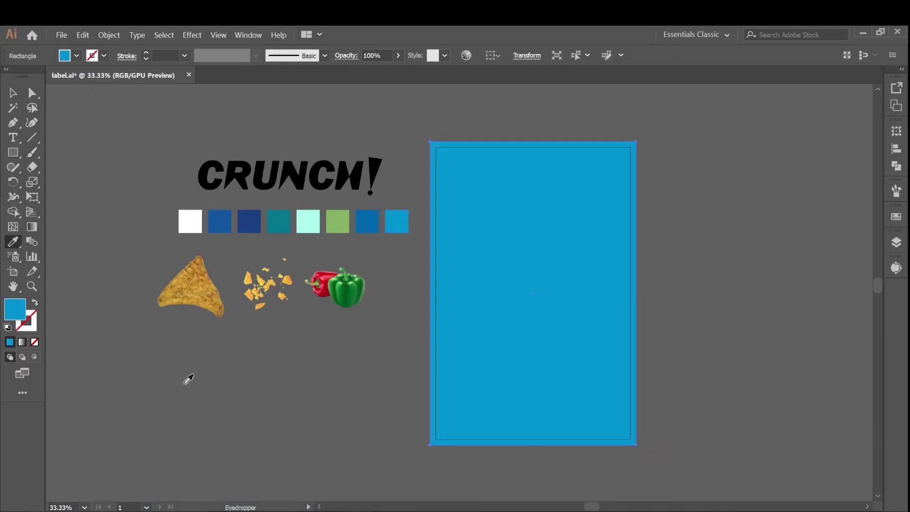
left_click(15, 93)
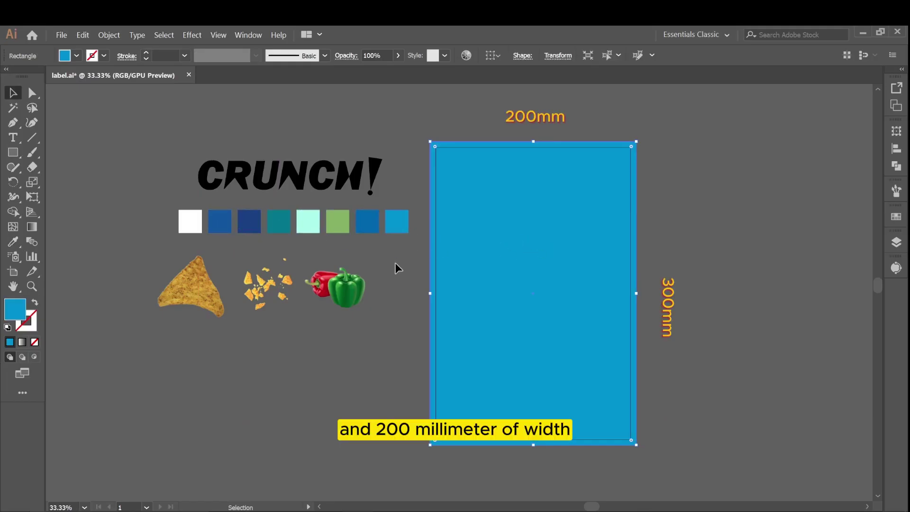
left_click_drag(21, 159, 66, 180)
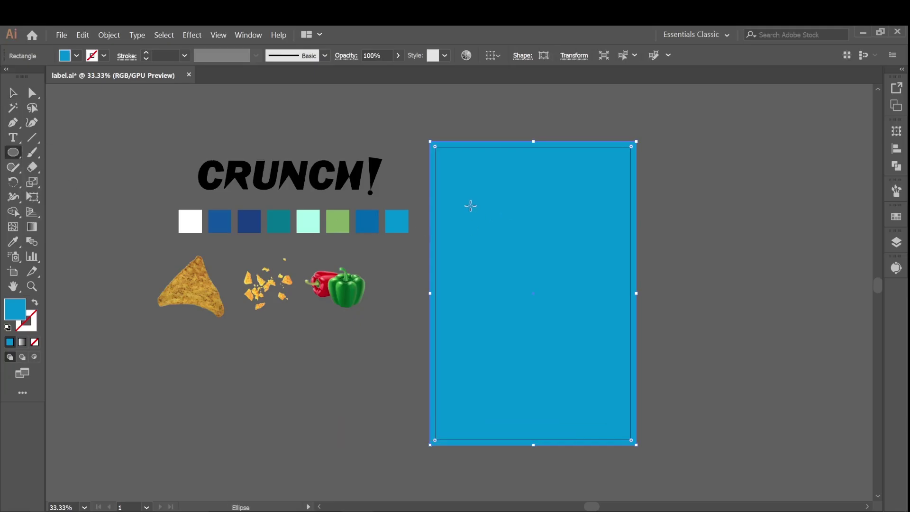
Draw a large circle, move it right of the artboard and sample a darker blue
left_click_drag(471, 211, 618, 369)
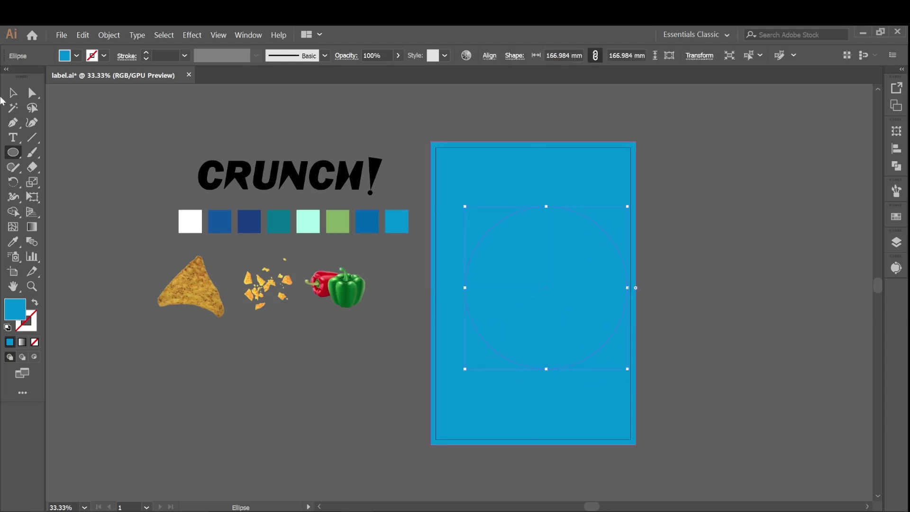
left_click(13, 92)
left_click_drag(586, 262, 770, 283)
left_click(13, 256)
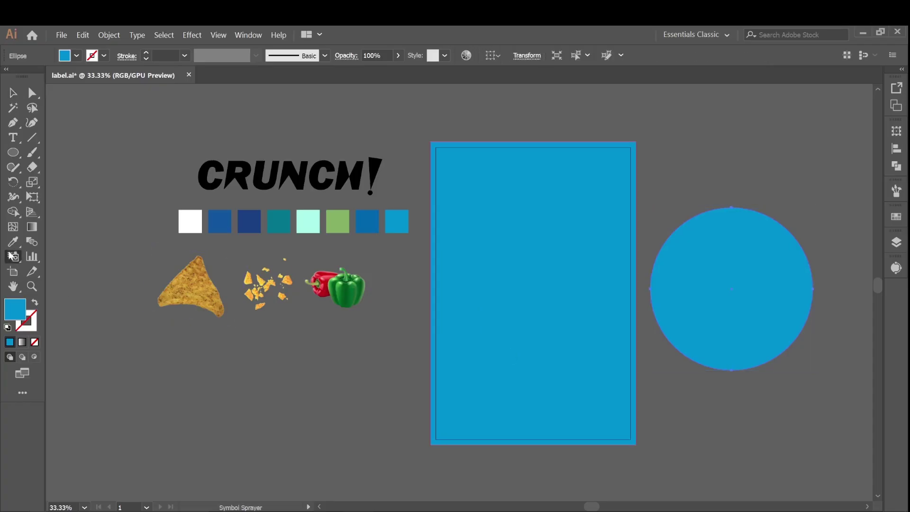
left_click(13, 241)
left_click(366, 218)
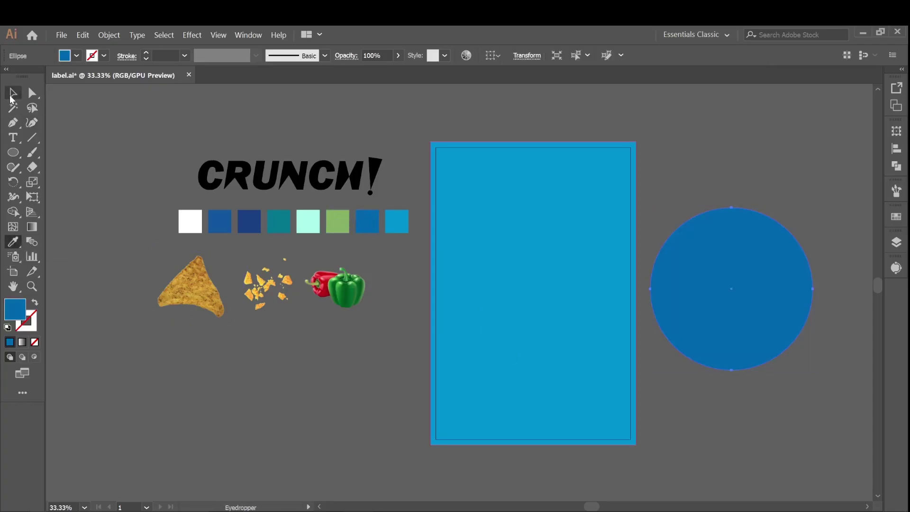
After trying mint, fill the circle with the dark-blue swatch and move it onto the rectangle
left_click(13, 94)
left_click(305, 226)
left_click(737, 294)
left_click(13, 241)
left_click(308, 220)
left_click(378, 221)
key("v")
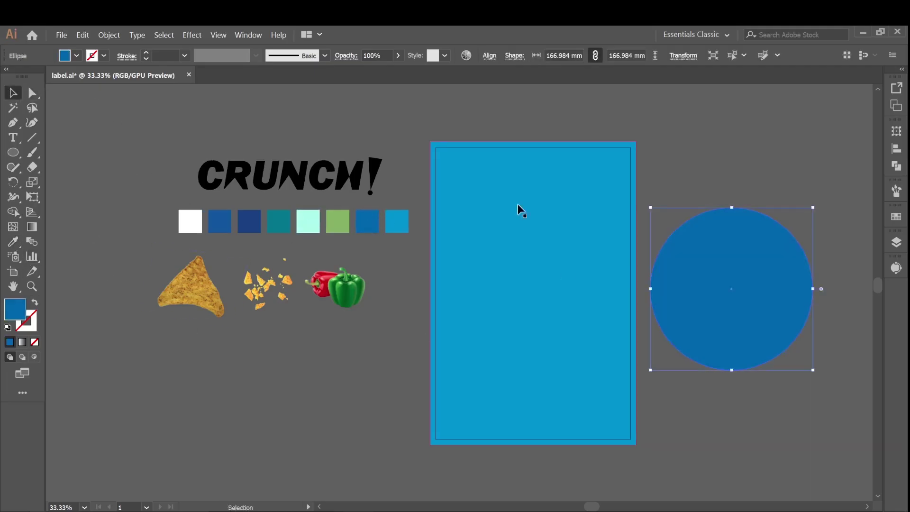
left_click_drag(767, 279, 549, 303)
Apply a Zig Zag effect with sharp corner points to turn the dark blue circle into a spiky starburst
left_click(192, 35)
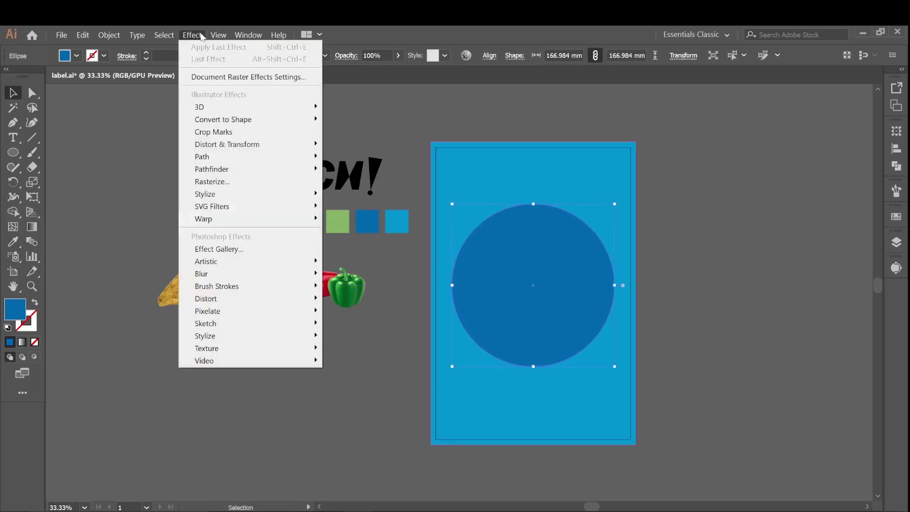
mouse_move(256, 144)
left_click(348, 214)
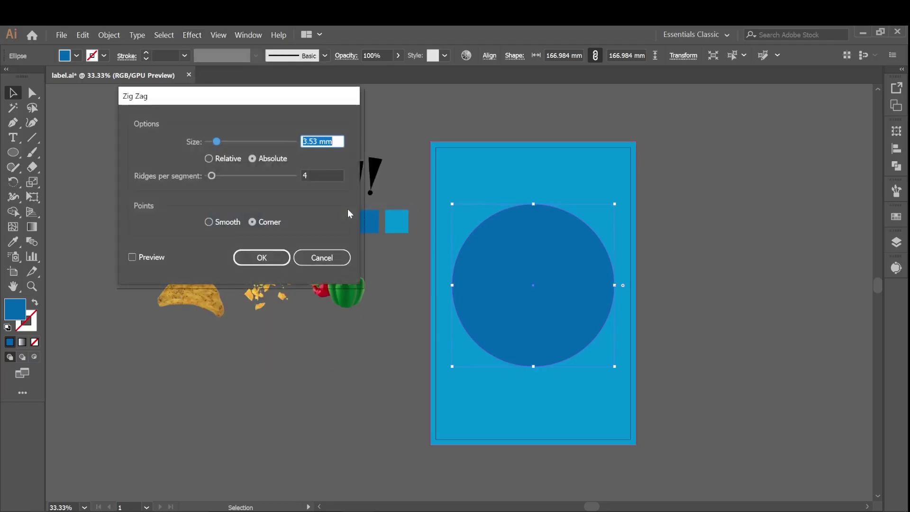
left_click(132, 257)
left_click_drag(211, 176, 224, 181)
left_click_drag(216, 141, 294, 142)
left_click_drag(221, 175, 218, 176)
left_click_drag(293, 142, 260, 146)
left_click(208, 222)
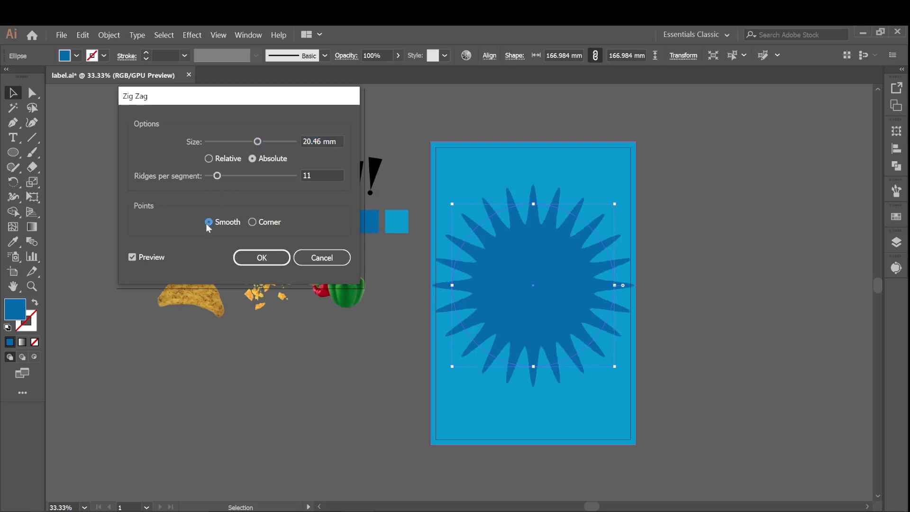
left_click(252, 222)
mouse_move(217, 178)
left_mouse_down()
mouse_move(275, 176)
mouse_move(217, 178)
left_mouse_up()
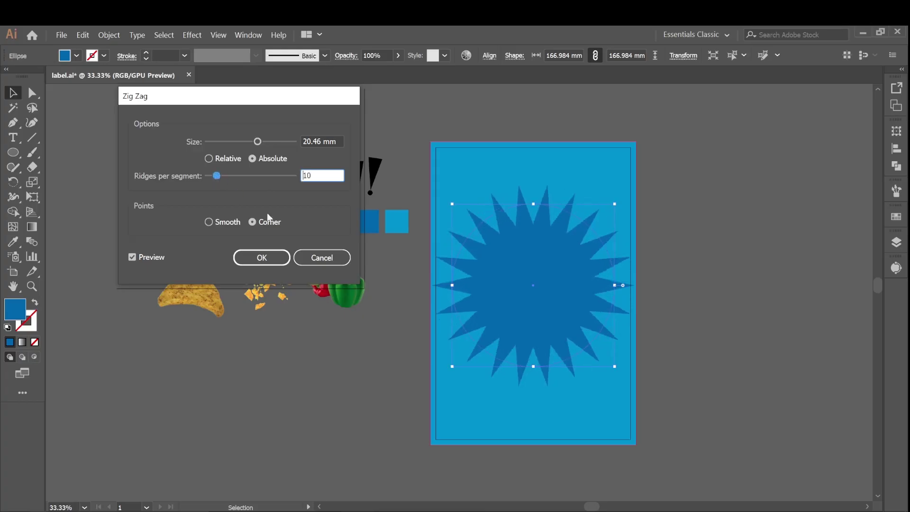
left_click(269, 260)
Shrink the starburst slightly and centre it horizontally on the blue label background
left_click_drag(508, 282, 552, 308)
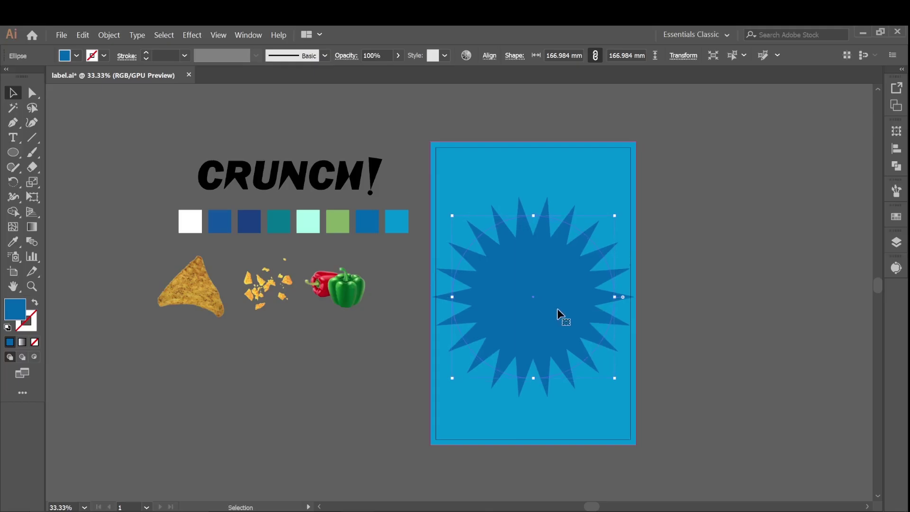
left_click_drag(617, 377, 610, 370)
left_click_drag(550, 294, 544, 311)
left_click(703, 305)
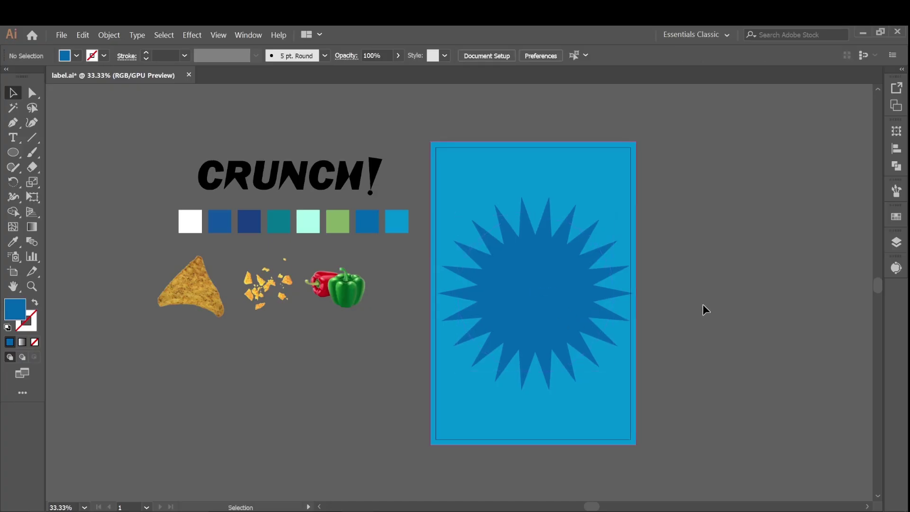
left_click_drag(745, 287, 478, 371)
left_click(531, 56)
left_click(711, 401)
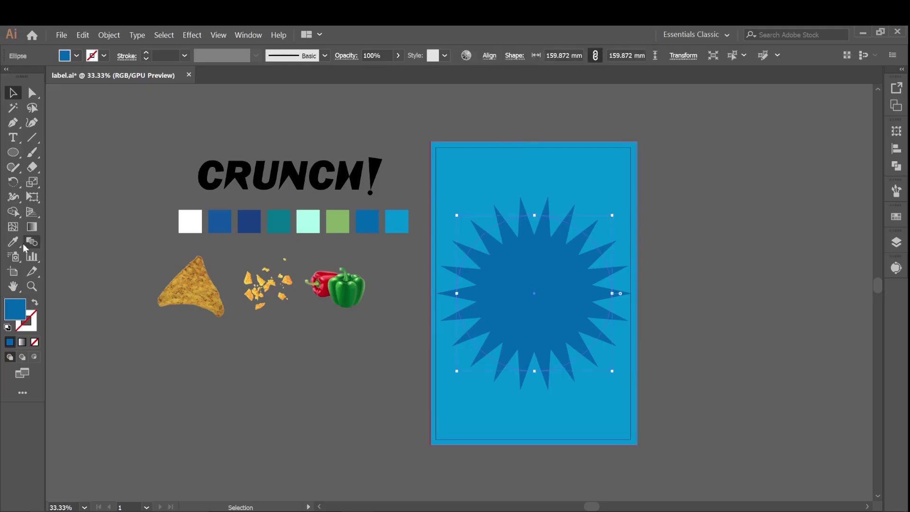
Keep the starburst's dark blue fill and set its opacity to 100%
key("i")
left_click(397, 218)
left_click(375, 219)
left_click(398, 55)
left_click_drag(373, 78, 427, 75)
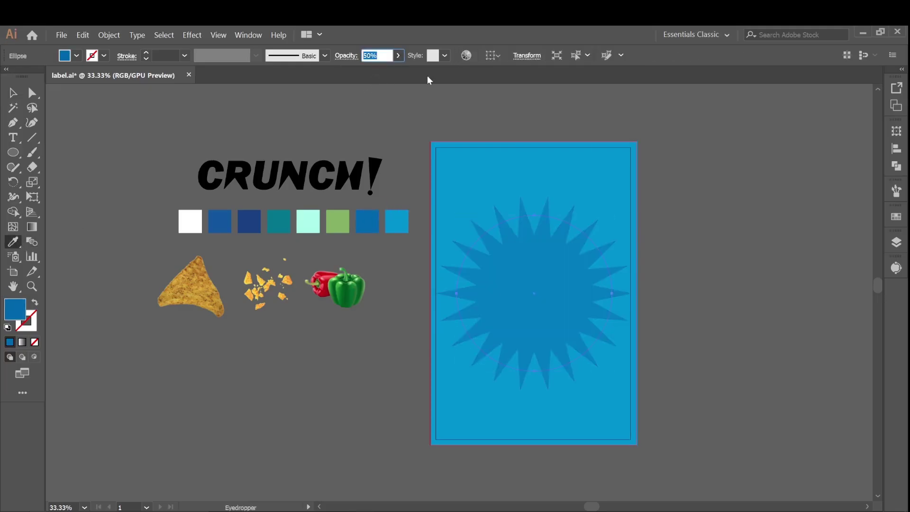
Drag the CRUNCH! title onto the label
key("v")
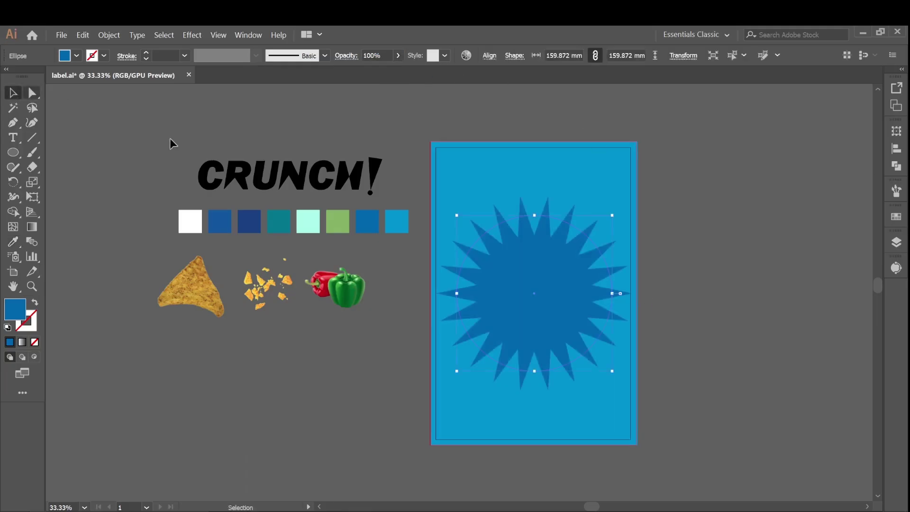
left_click(687, 291)
left_click_drag(350, 188, 592, 240)
Bring the CRUNCH! title in front of the starburst and colour it white
right_click(491, 222)
mouse_move(535, 321)
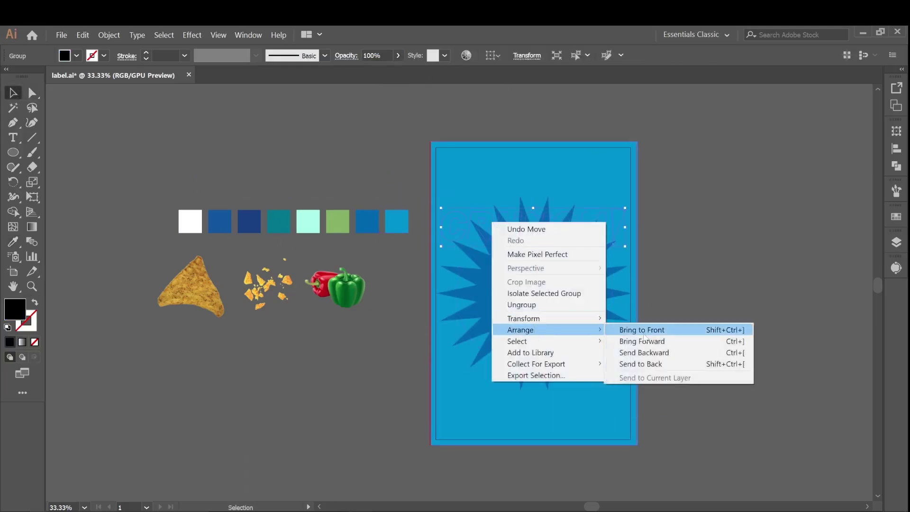
left_click(638, 327)
left_click(13, 241)
left_click(190, 221)
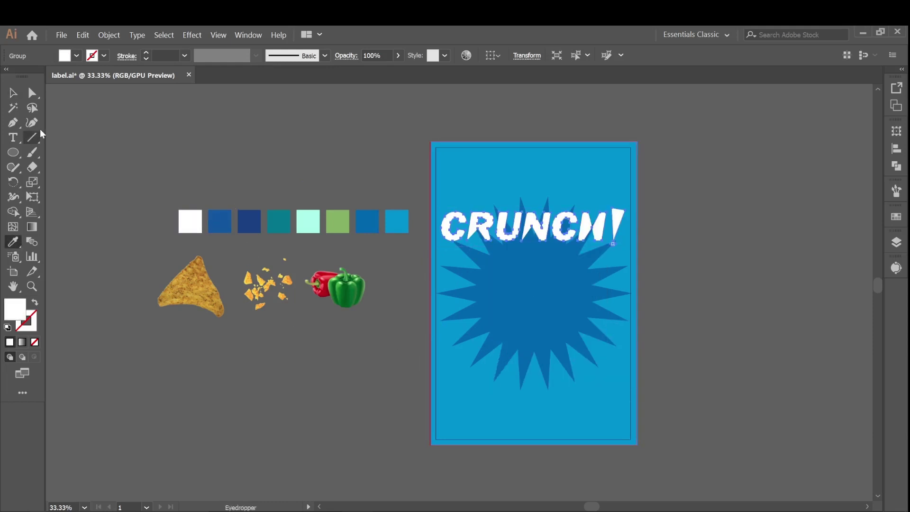
left_click(13, 93)
Tilt the CRUNCH! title about 11 degrees and position it across the top of the label
left_click(772, 265)
left_click(558, 235)
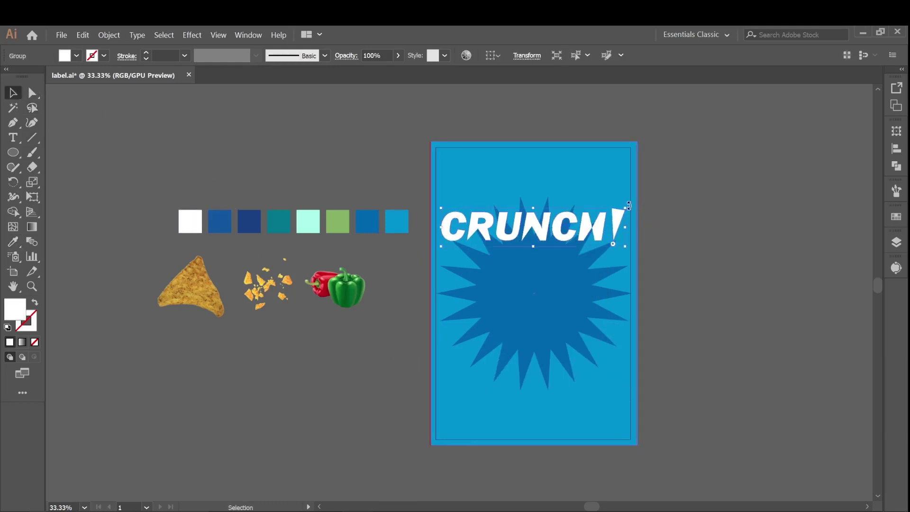
mouse_move(628, 205)
left_mouse_down()
mouse_move(630, 190)
mouse_move(628, 205)
left_mouse_up()
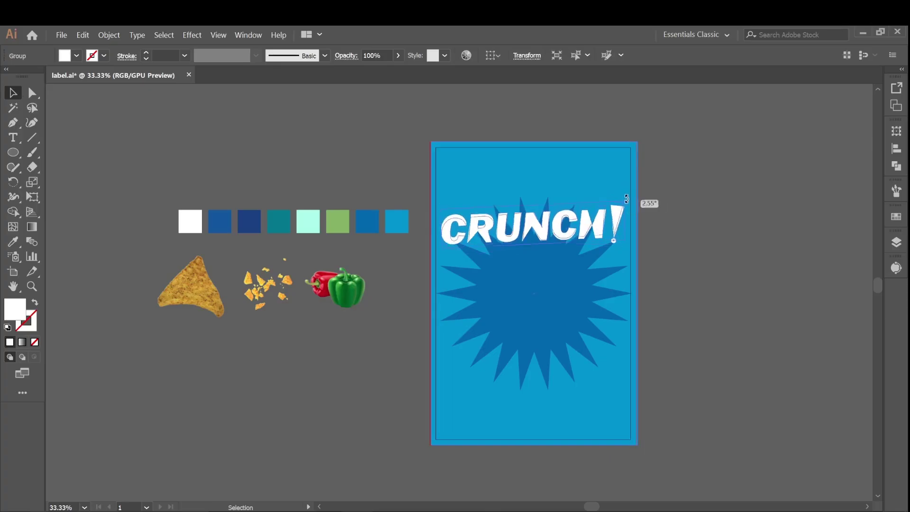
left_click_drag(626, 198, 619, 186)
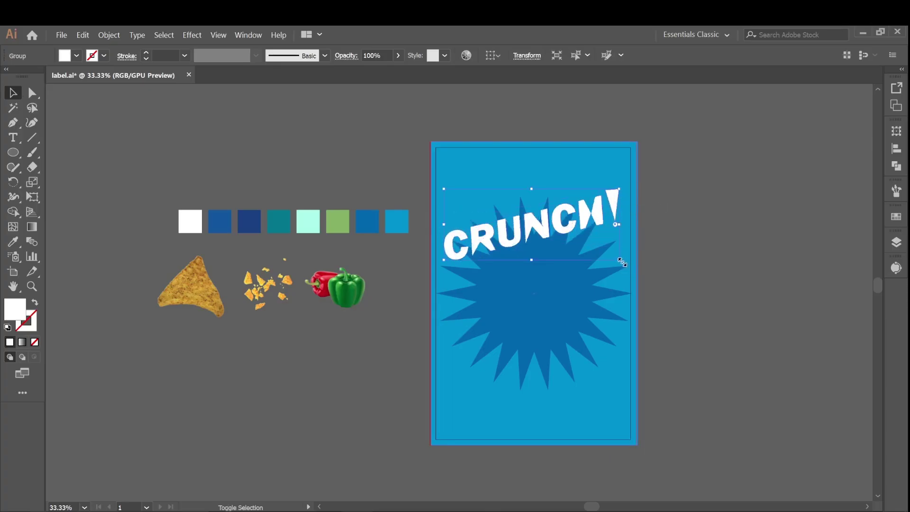
mouse_move(534, 236)
left_mouse_down()
mouse_move(534, 219)
mouse_move(541, 223)
left_mouse_up()
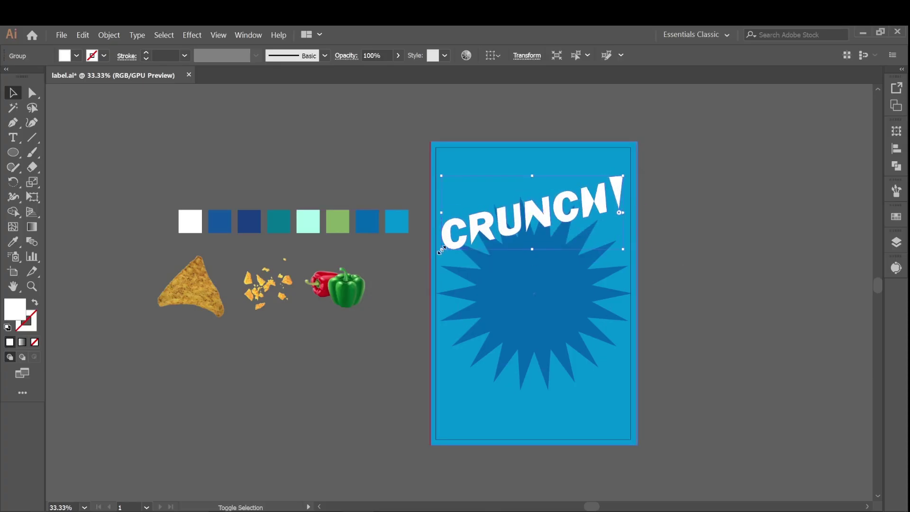
left_click_drag(600, 212, 602, 212)
Move the starburst lower and the CRUNCH! title slightly higher
left_click(535, 309)
left_click_drag(535, 306, 535, 317)
left_click_drag(545, 226, 542, 213)
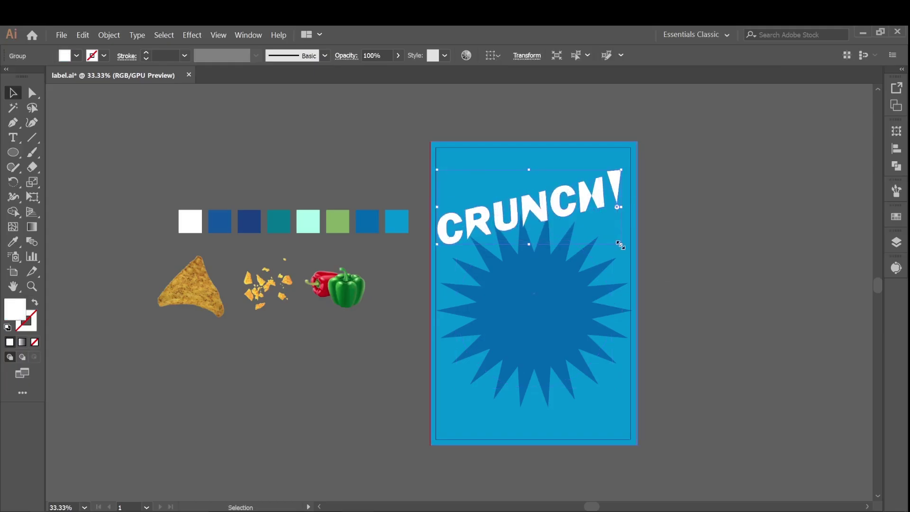
left_click(577, 382)
Lower the starburst's opacity to about 71%
left_click(554, 343)
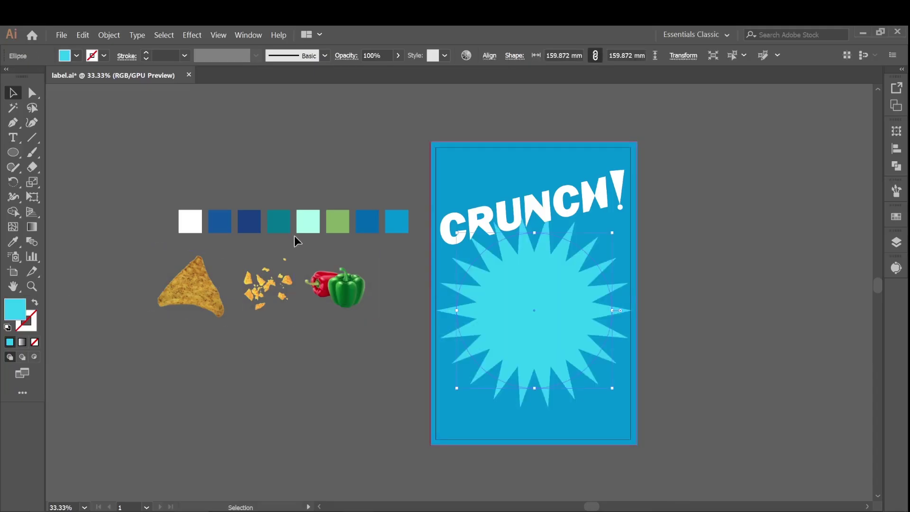
left_click(397, 56)
left_click_drag(394, 71, 387, 72)
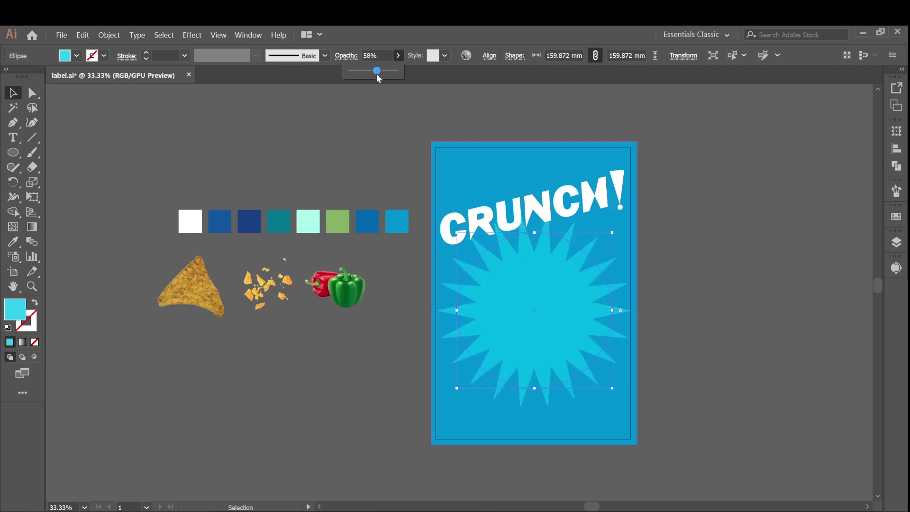
left_click_drag(378, 76, 795, 314)
left_click(767, 325)
left_click(559, 310)
left_click(398, 55)
mouse_move(394, 71)
left_mouse_down()
mouse_move(374, 71)
mouse_move(386, 74)
left_mouse_up()
Move the starburst a little further down on the label
left_click(693, 278)
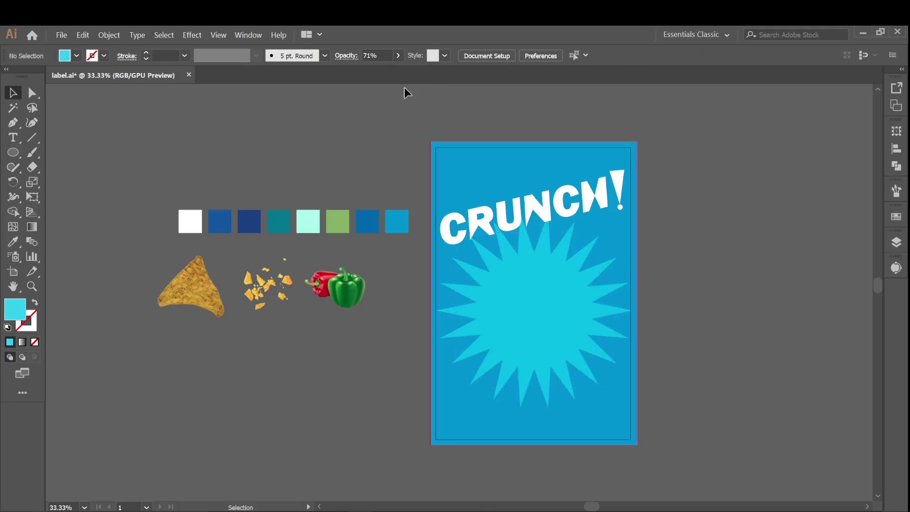
left_click(533, 216)
left_click(544, 325)
left_click_drag(543, 326, 545, 341)
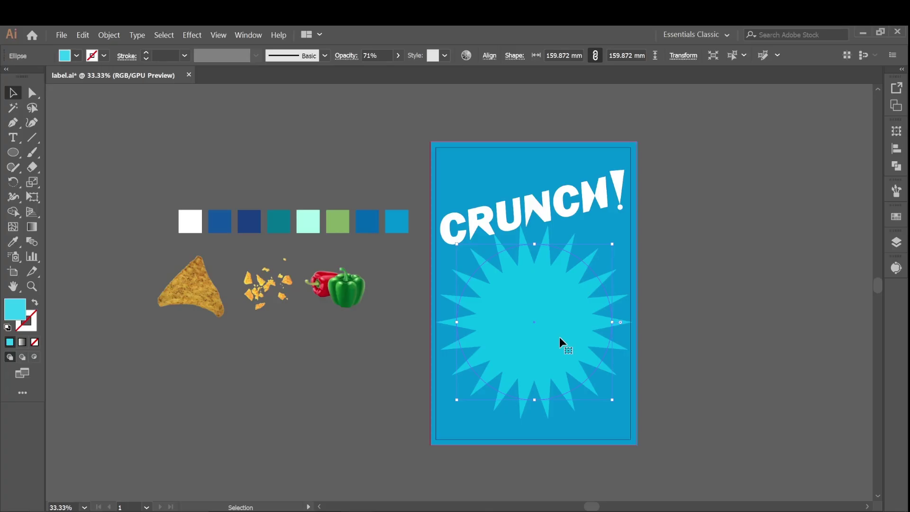
left_click_drag(532, 369, 532, 372)
Place the tortilla chip image over the starburst, bring it to front, and enlarge it
scroll(531, 371, "up", 1)
left_click(177, 289)
left_click_drag(188, 313, 483, 367)
right_click(491, 362)
mouse_move(574, 444)
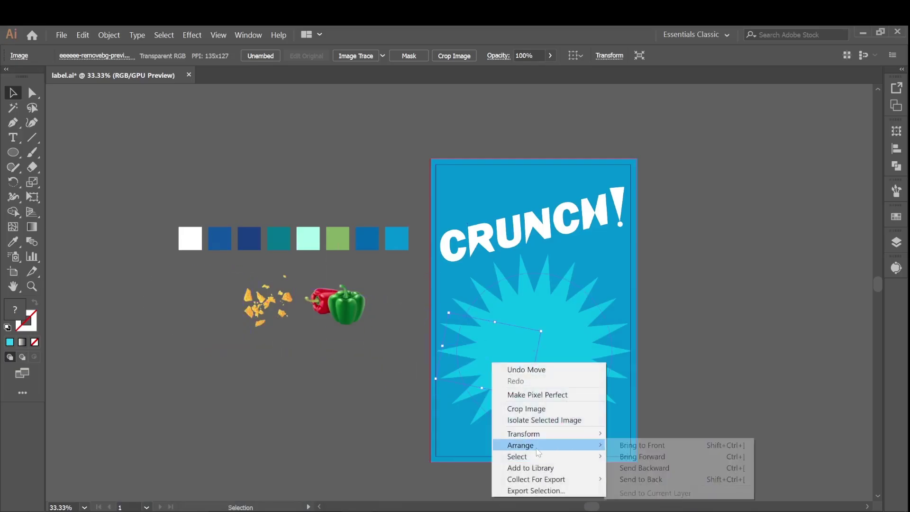
left_click(626, 443)
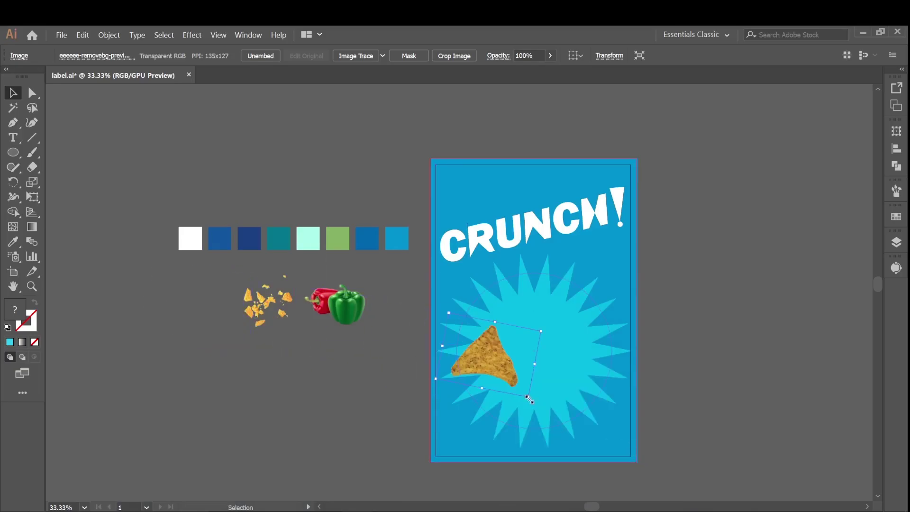
left_click_drag(529, 399, 509, 386)
left_click_drag(562, 432, 565, 432)
left_click_drag(525, 386, 533, 390)
left_click_drag(572, 431, 577, 435)
Place the red and green peppers in front of the chip at its lower left
left_click(325, 335)
left_click_drag(339, 308, 504, 406)
right_click(504, 414)
left_click(663, 364)
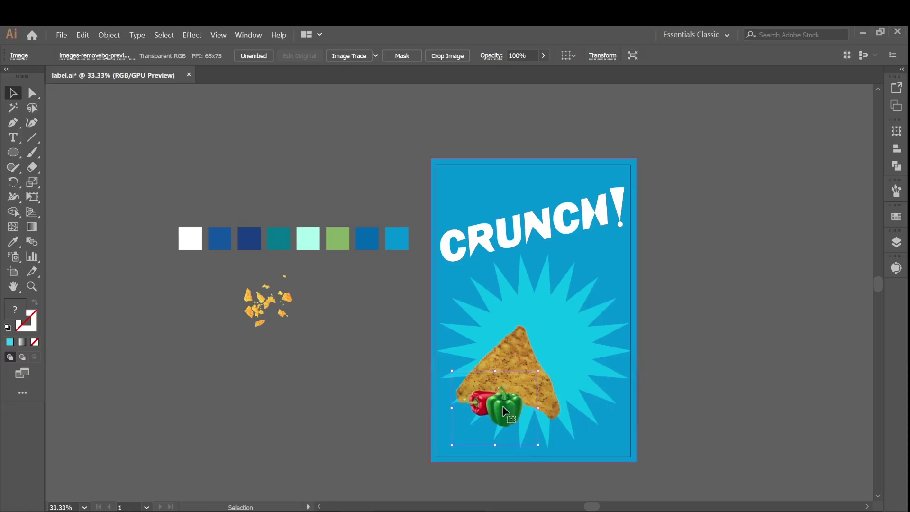
left_click(525, 346)
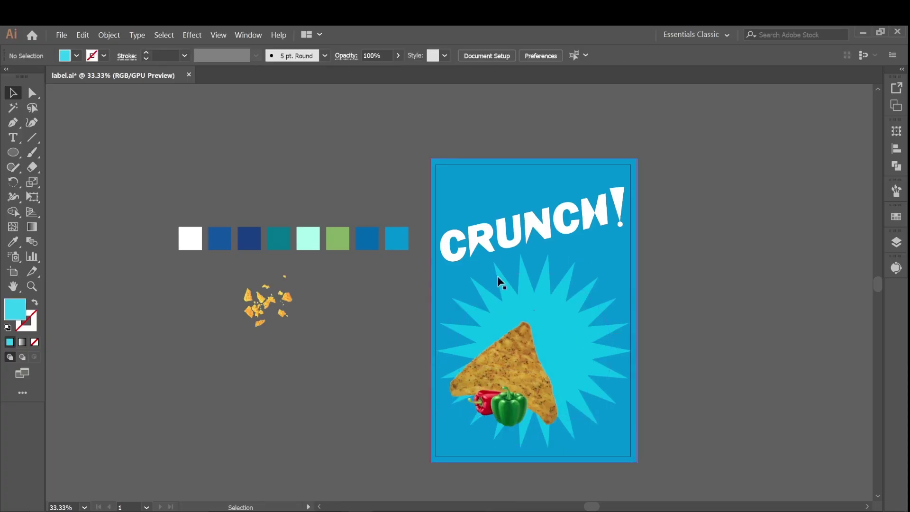
Drag the crumbs image onto the starburst and bring it to the front
left_click(285, 297)
left_click_drag(278, 298, 561, 294)
right_click(563, 299)
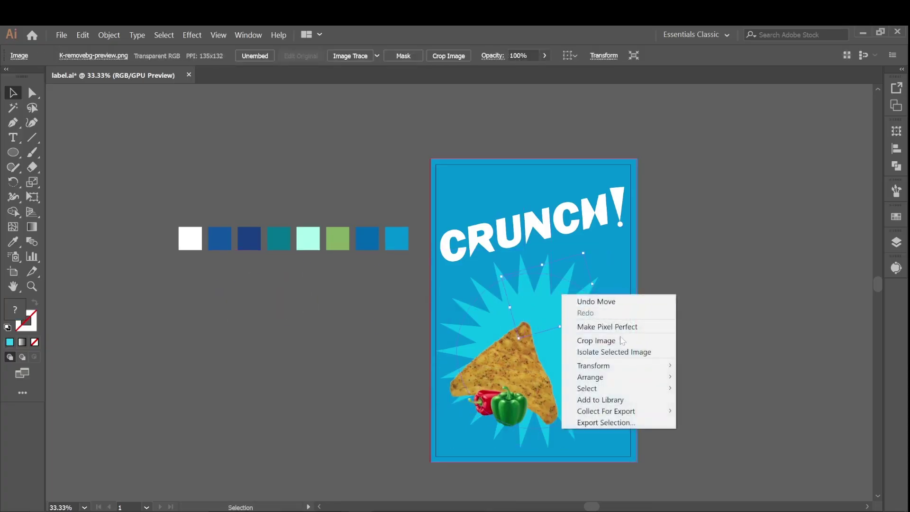
mouse_move(592, 375)
left_click(711, 377)
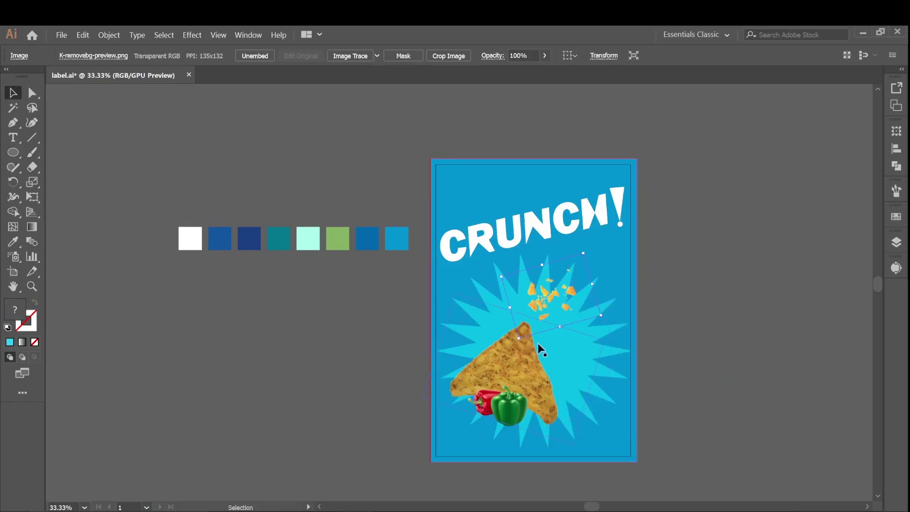
Enlarge the crumbs and position them bursting above the chip's tip
left_click_drag(521, 337, 498, 368)
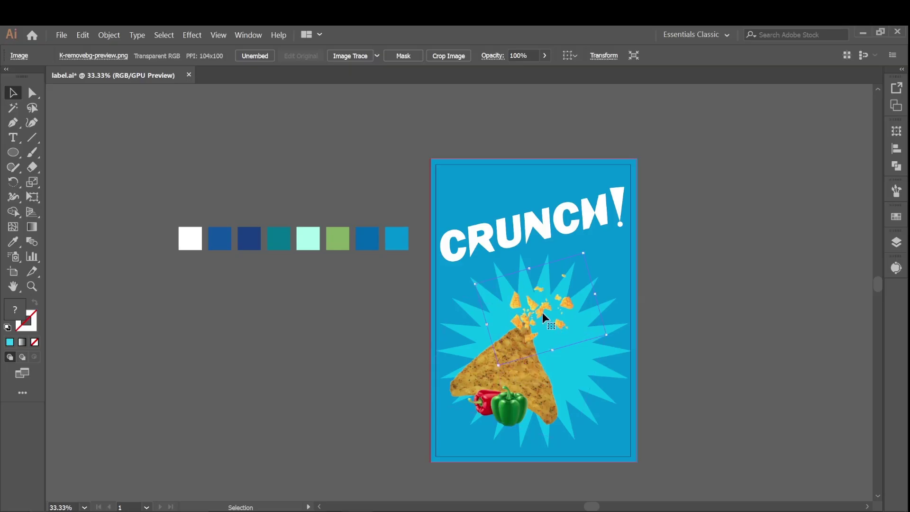
left_click_drag(543, 312, 546, 316)
left_click_drag(503, 368, 475, 407)
left_click_drag(525, 336, 546, 317)
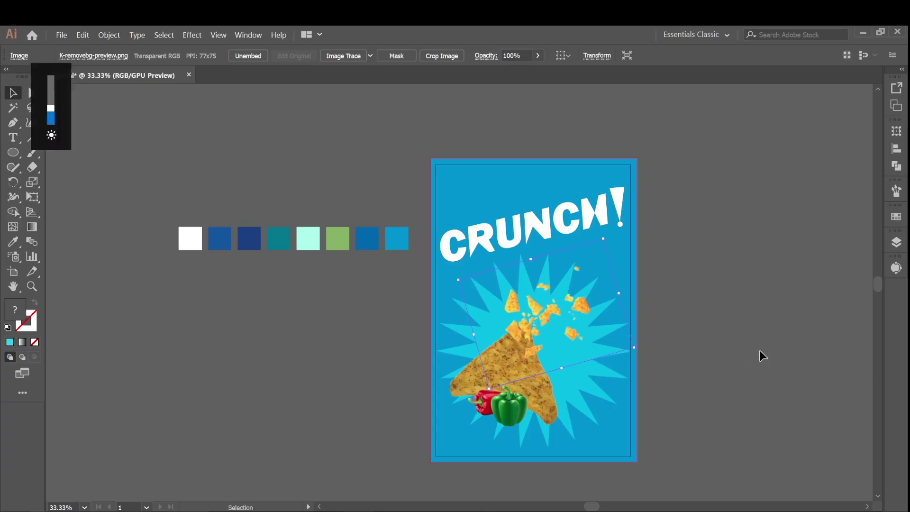
scroll(760, 355, "up", 1)
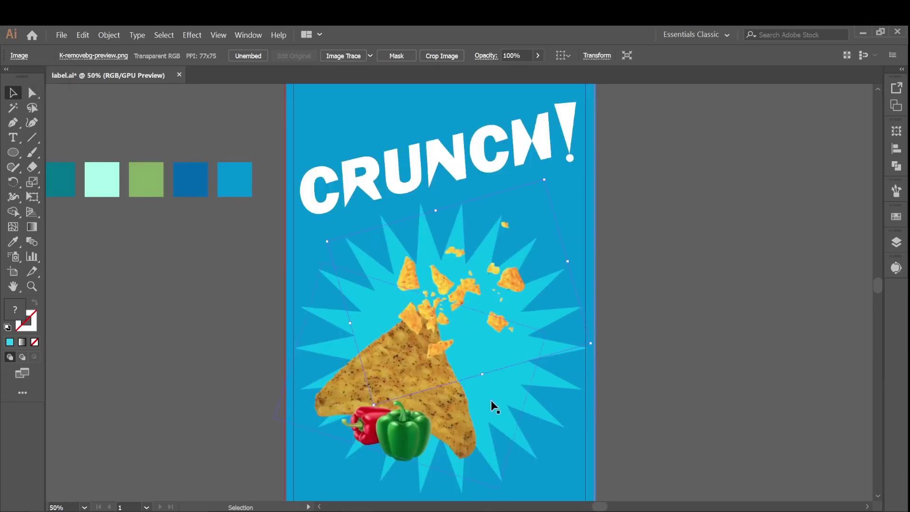
scroll(412, 361, "right", 1)
scroll(392, 357, "down", 2)
scroll(346, 363, "up", 1)
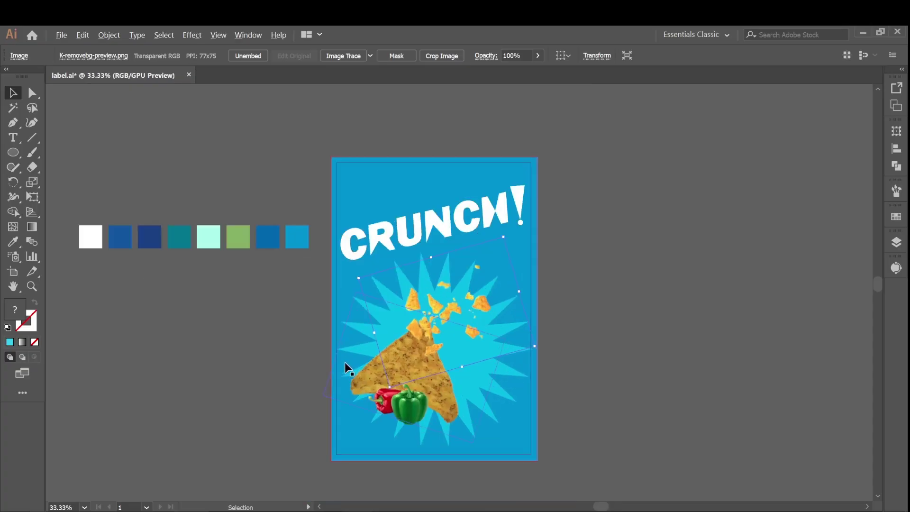
scroll(323, 369, "up", 1)
scroll(637, 329, "down", 1)
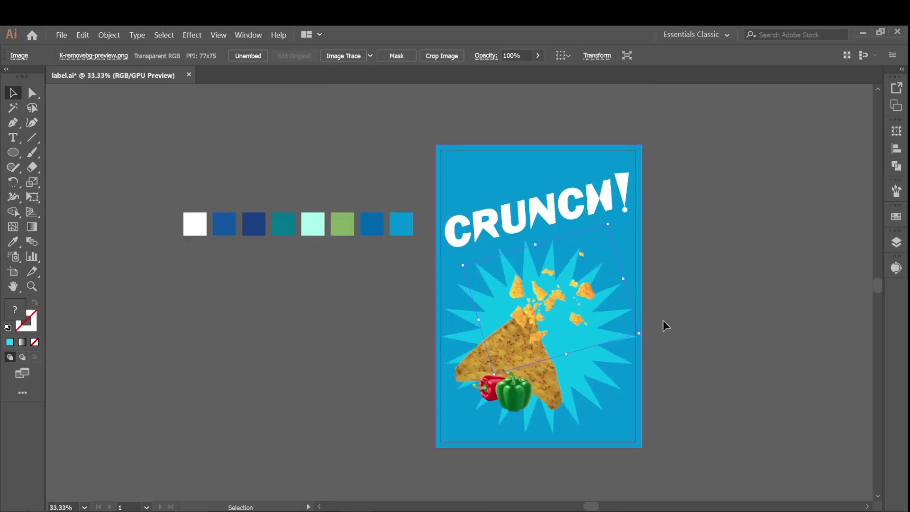
left_click(754, 327)
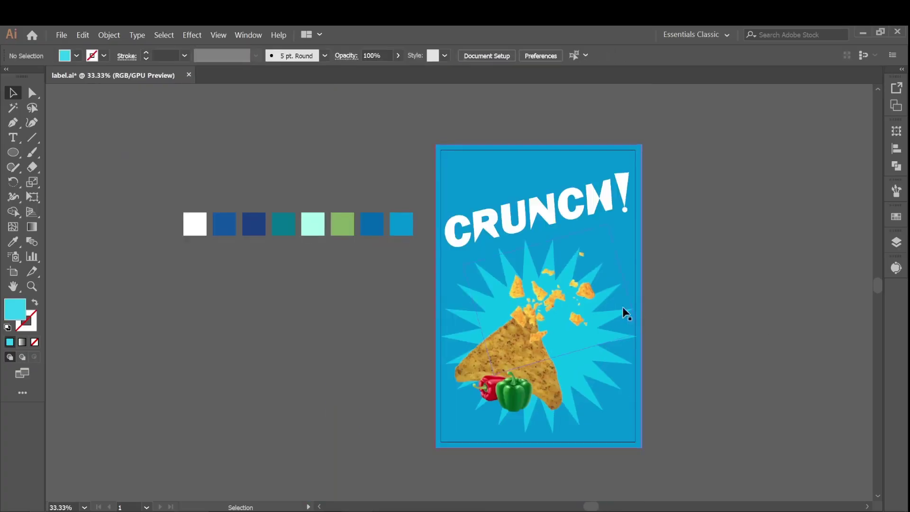
Add a text object reading 'Paprica' and enlarge it to 23 pt
key("t")
left_click(315, 316)
scroll(270, 306, "up", 2)
scroll(429, 346, "up", 2)
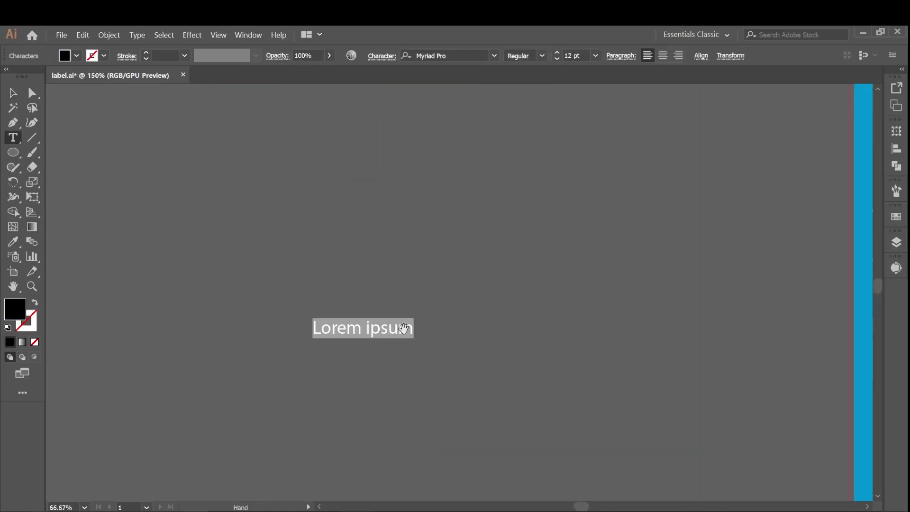
double_click(368, 330)
key("ctrl+a")
type("P")
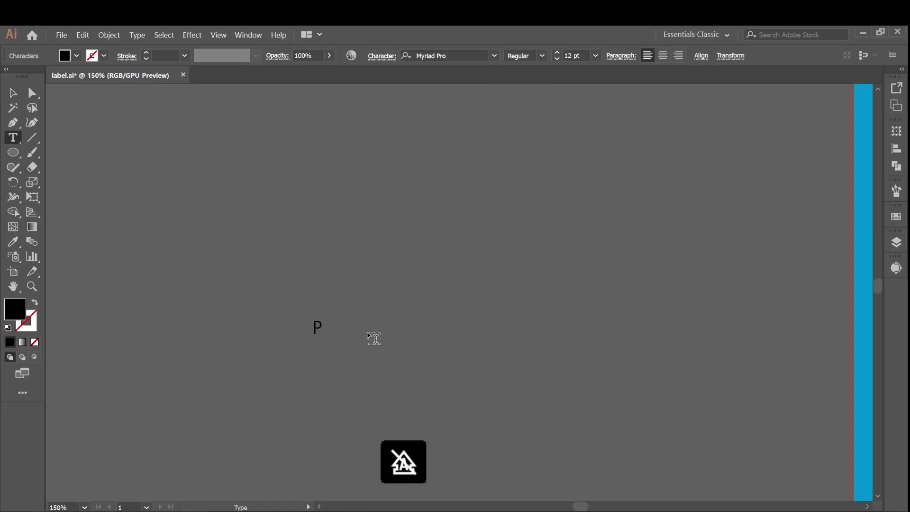
type("aprica")
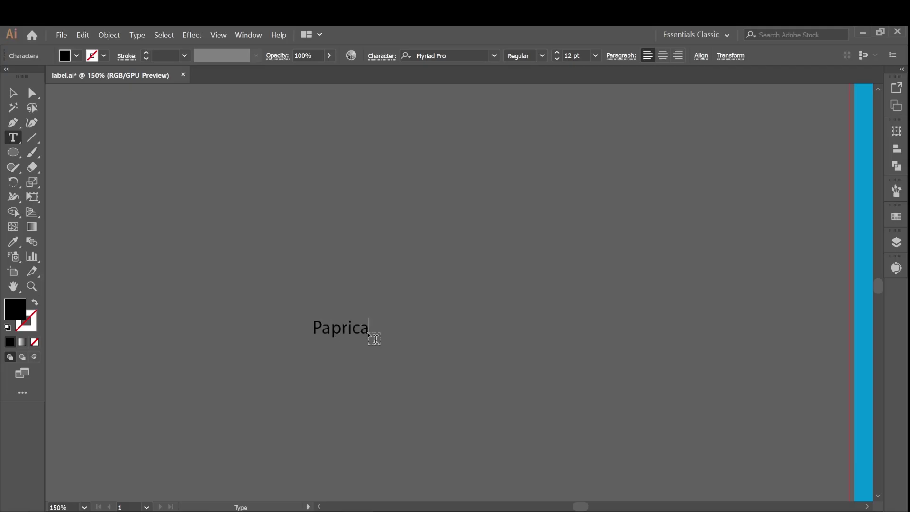
double_click(326, 330)
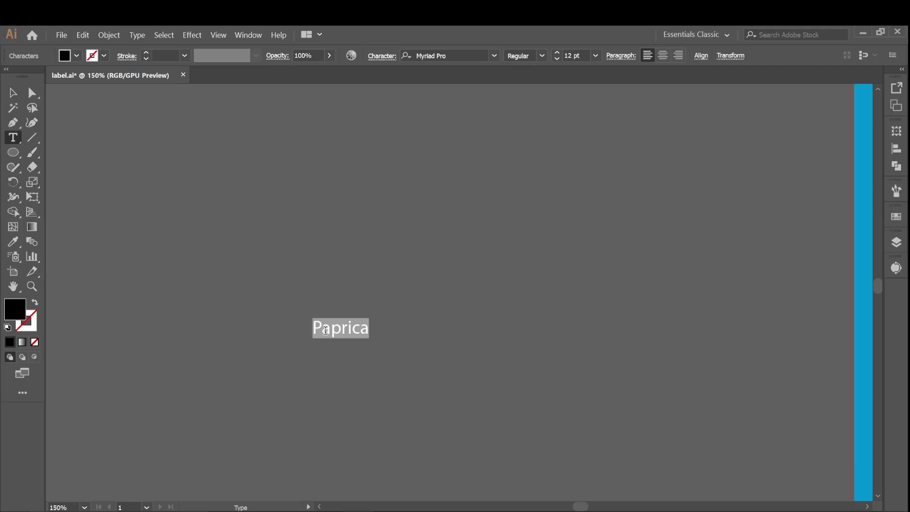
left_click(557, 53)
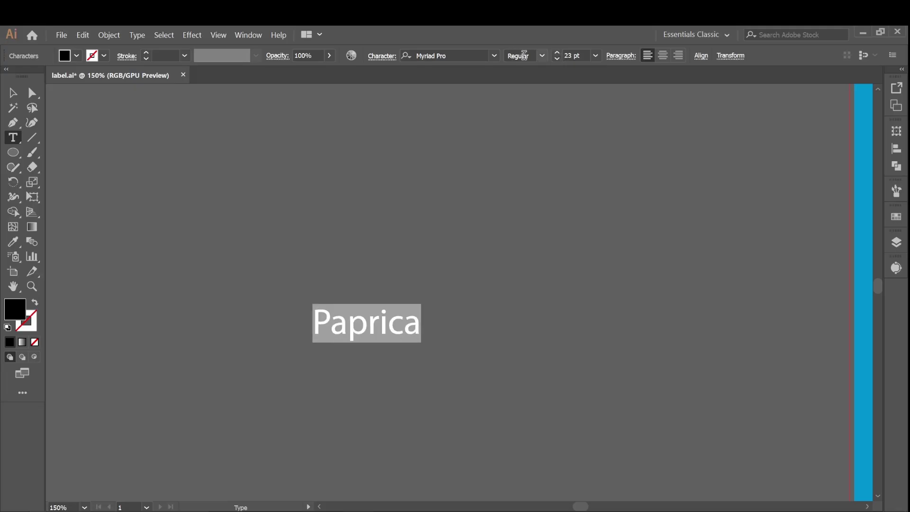
Move the text to the label's lower right and change it to 120g
left_click(494, 56)
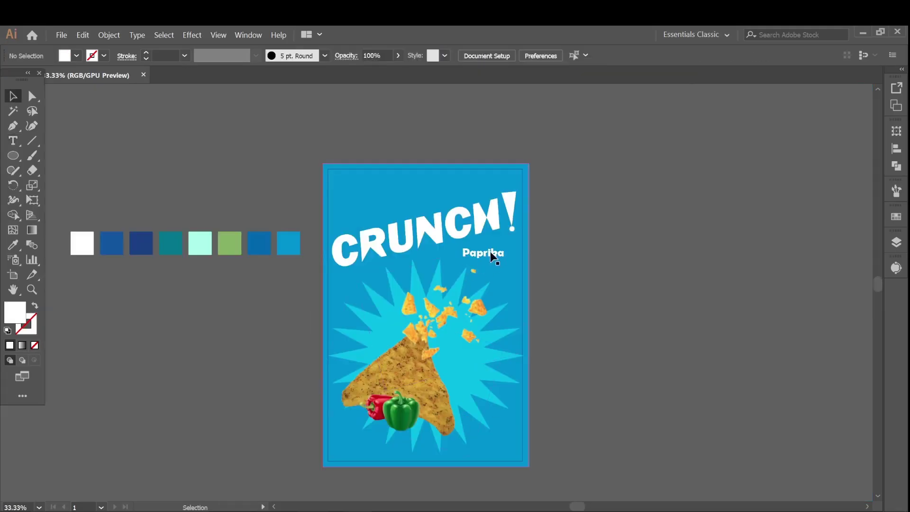
left_click_drag(493, 253, 493, 421)
double_click(494, 420)
double_click(494, 419)
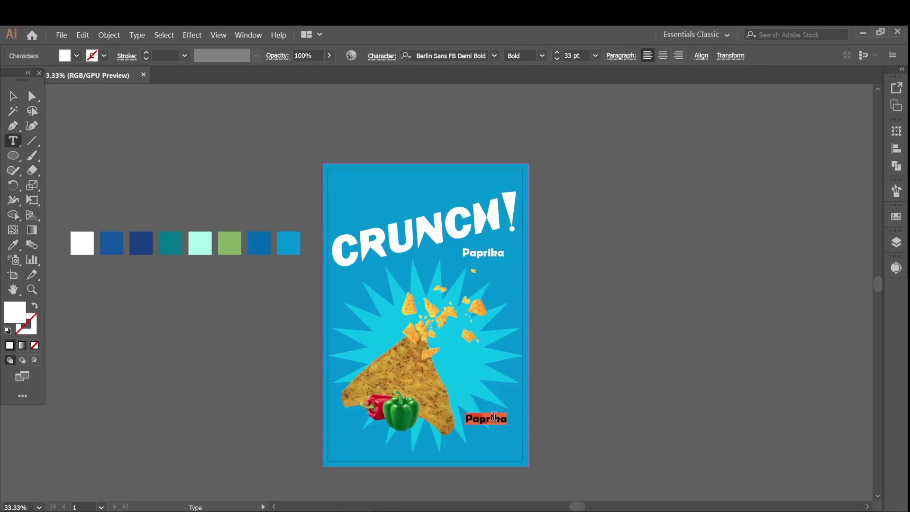
type("120g")
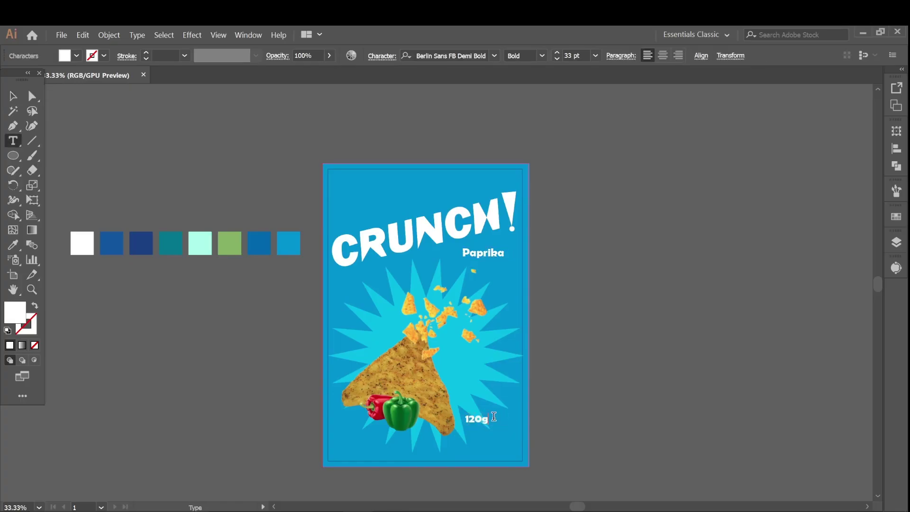
key("Escape")
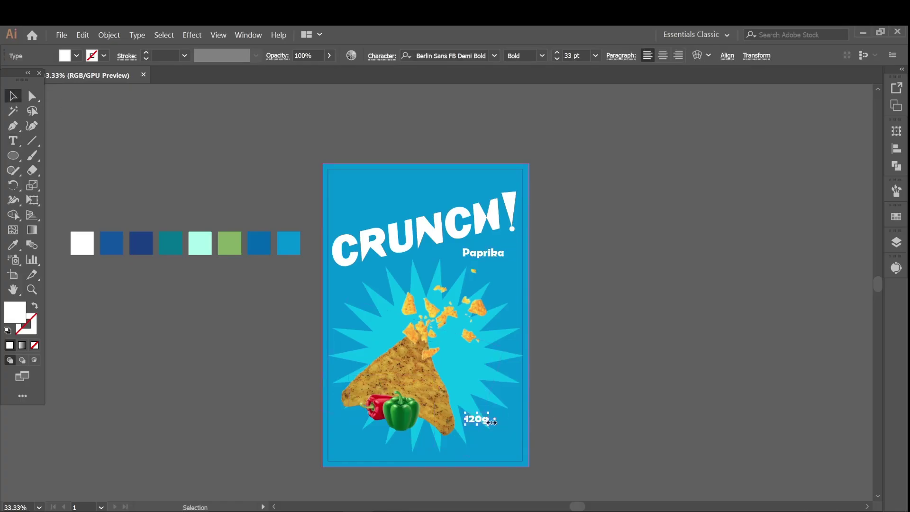
left_click_drag(481, 420, 484, 420)
left_click(637, 423)
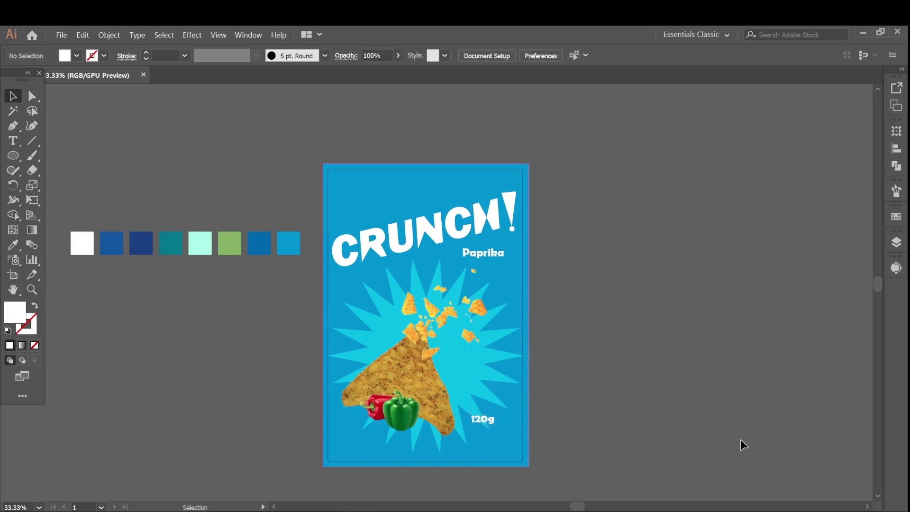
Add 'Net Packaging' text in Franklin Gothic Demi at 21 pt
key("t")
left_click(573, 417)
type("N")
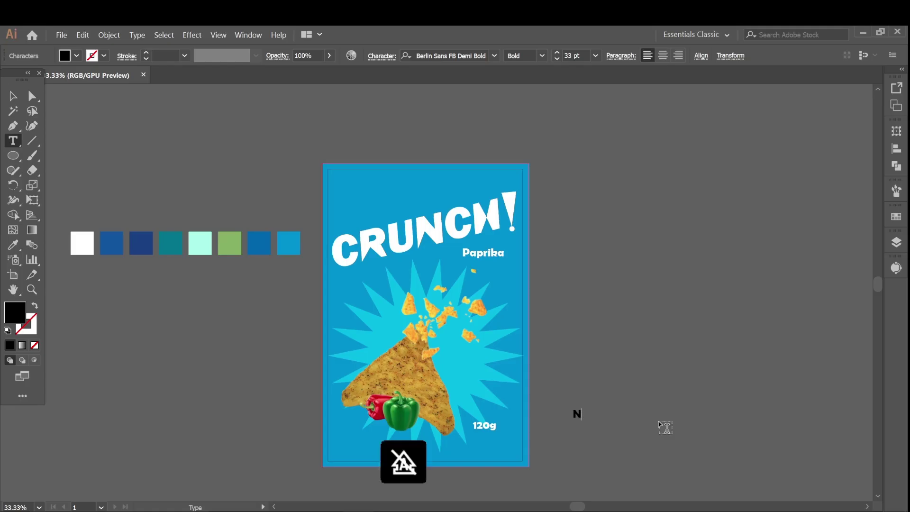
type("et Packaging")
key("ctrl+a")
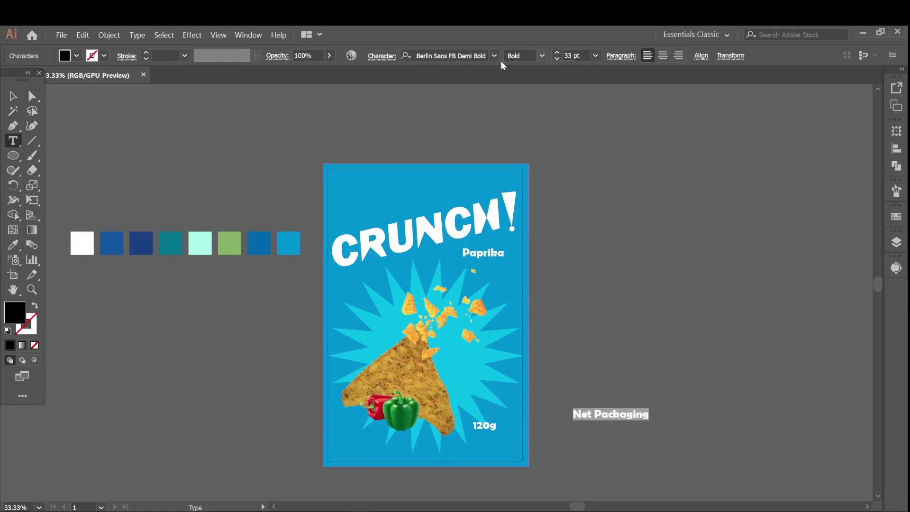
left_click(493, 55)
left_click(524, 131)
left_click(558, 59)
left_click(13, 96)
Make Net Packaging white and move it under the 120g text
left_click(570, 90)
left_click(606, 416)
left_click(13, 244)
left_click(82, 244)
key("v")
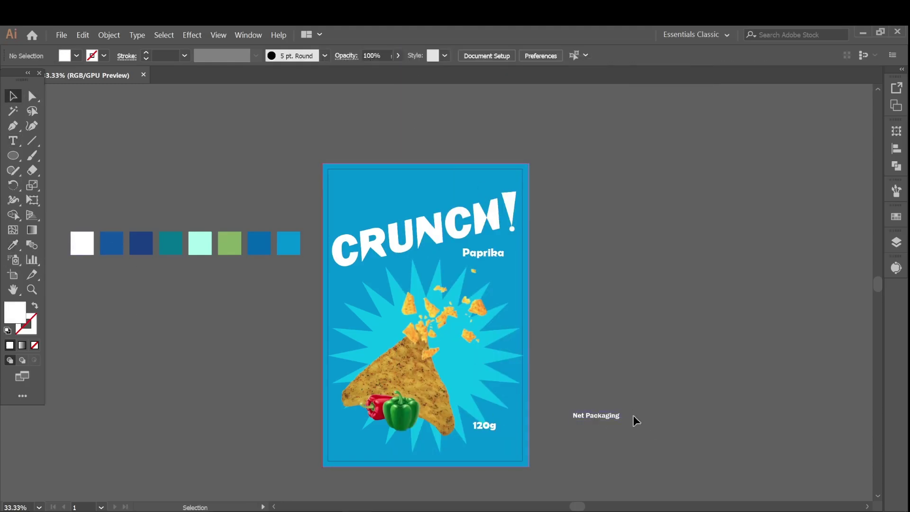
left_click_drag(618, 414, 507, 433)
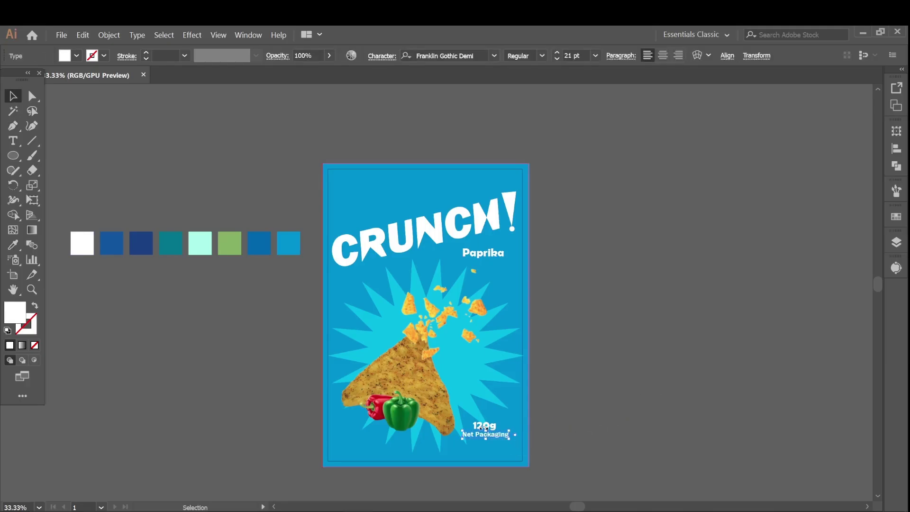
Set the 120g text to Franklin Gothic Demi
left_click(482, 425)
left_click(494, 55)
left_click(577, 116)
left_click(655, 309)
Enlarge the 120g text to 32 pt and reposition it above Net Packaging
left_click(495, 438)
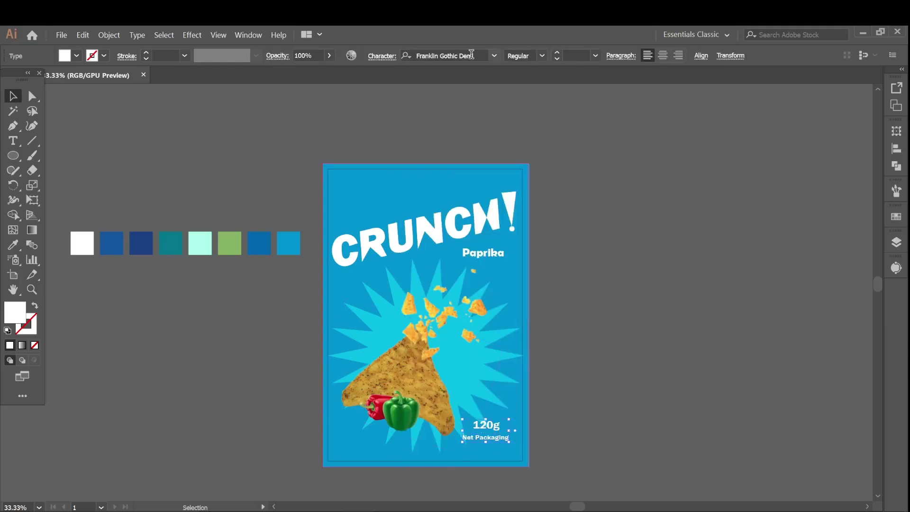
left_click(597, 427)
left_click_drag(513, 420, 495, 436)
key("ctrl+z")
left_click(498, 437)
left_click(509, 427)
left_click(483, 423)
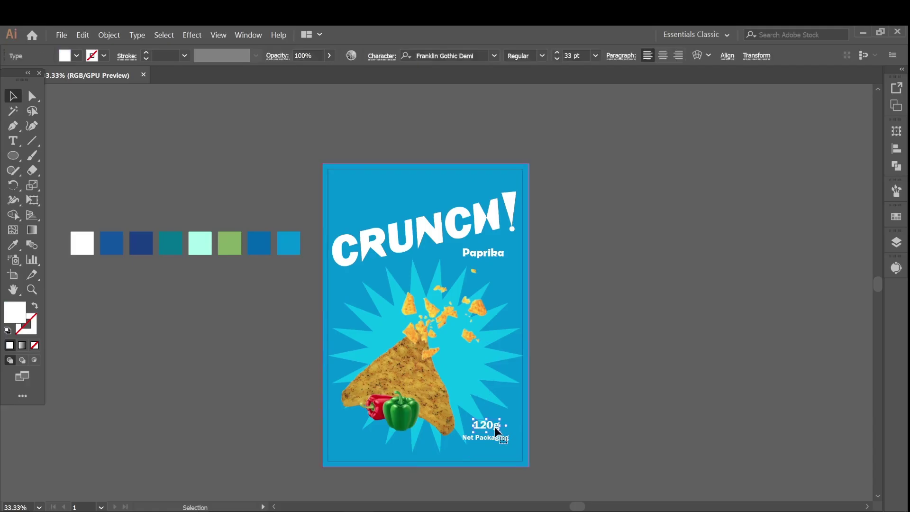
left_click(557, 53)
left_click(556, 52)
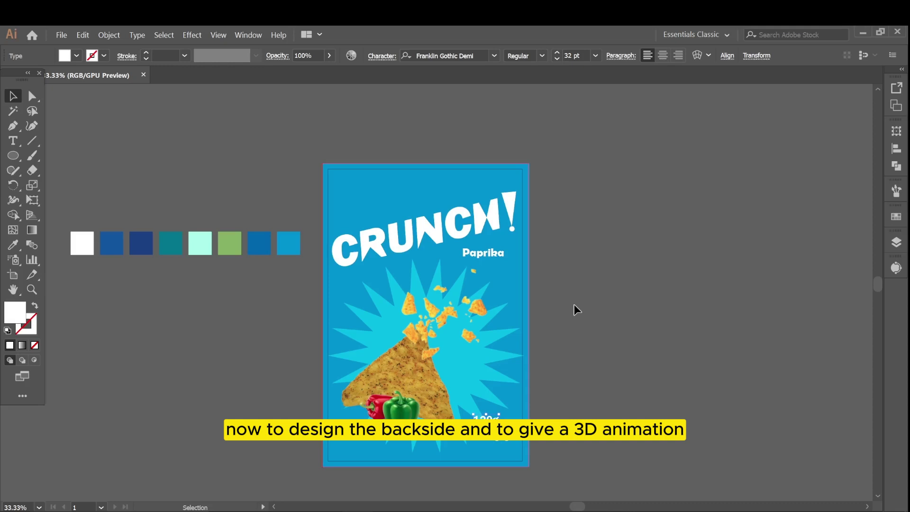
left_click_drag(501, 443, 502, 443)
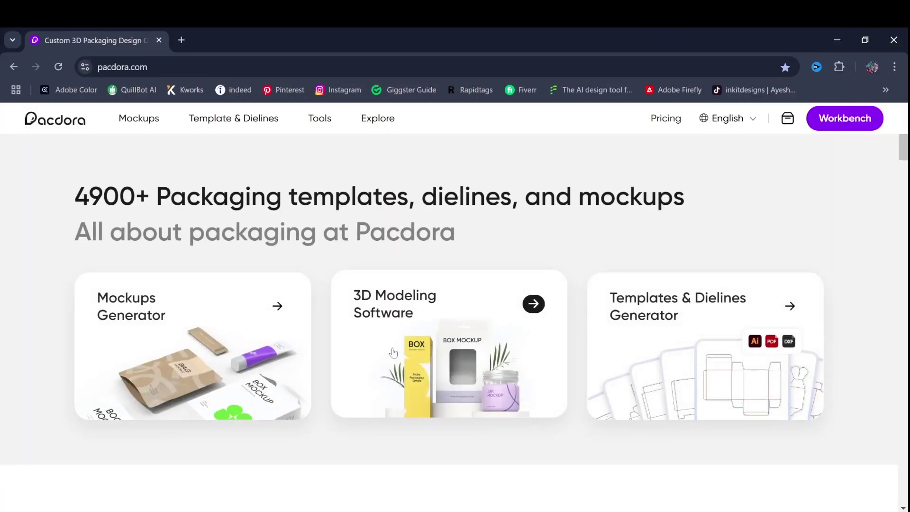
Scroll through Pacdora's mockup categories to locate the pouch mockups
scroll(359, 384, "down", 1)
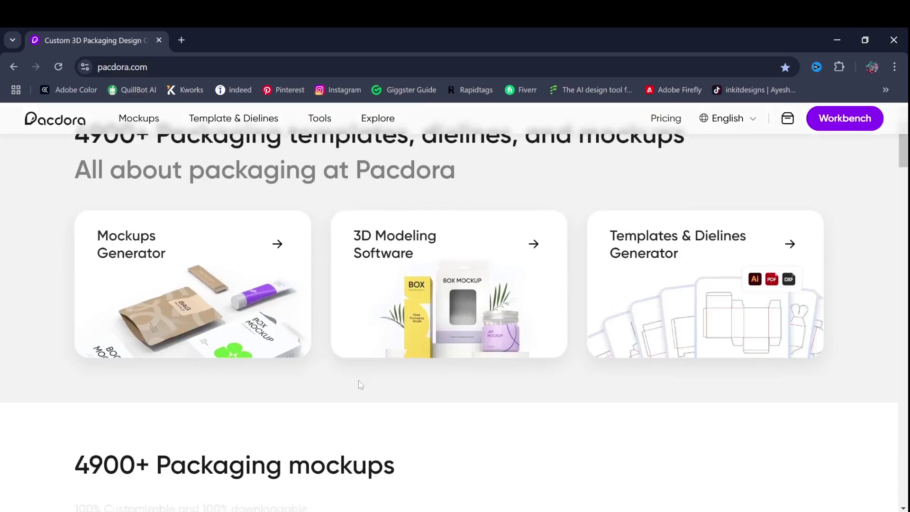
scroll(359, 385, "down", 5)
scroll(359, 388, "down", 1)
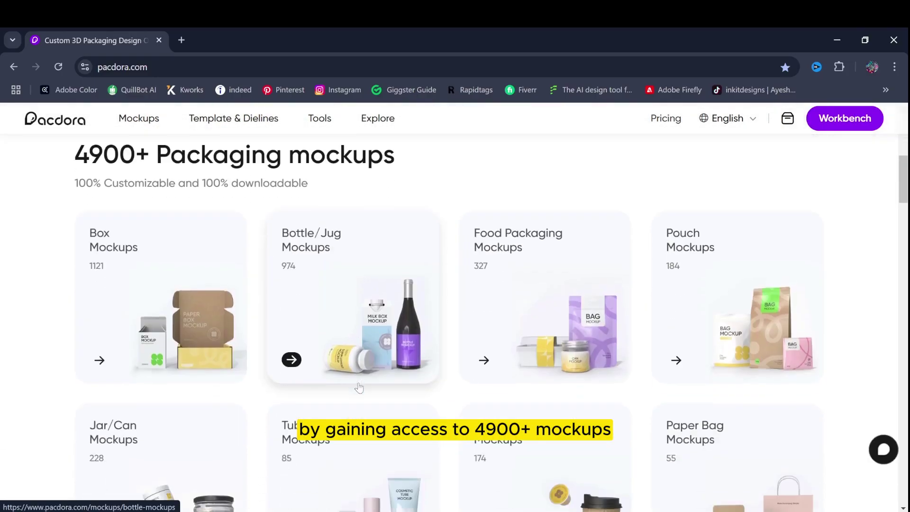
scroll(359, 388, "down", 2)
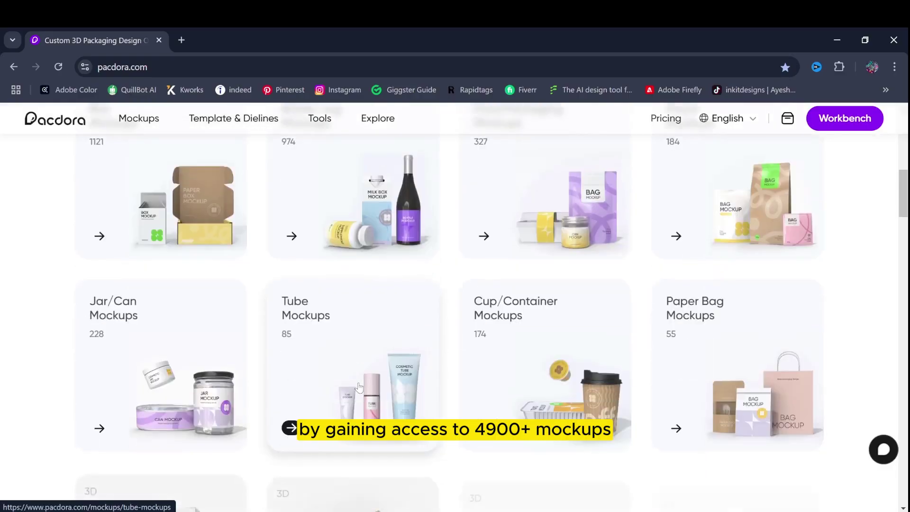
scroll(522, 392, "down", 2)
scroll(687, 450, "up", 4)
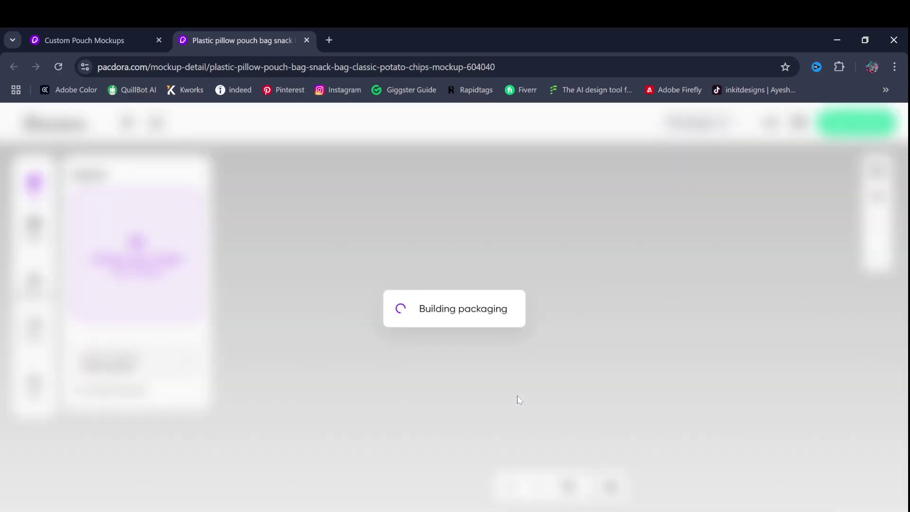
Rotate the blank pillow pouch to view its back and browse its animations
left_click_drag(676, 348, 473, 397)
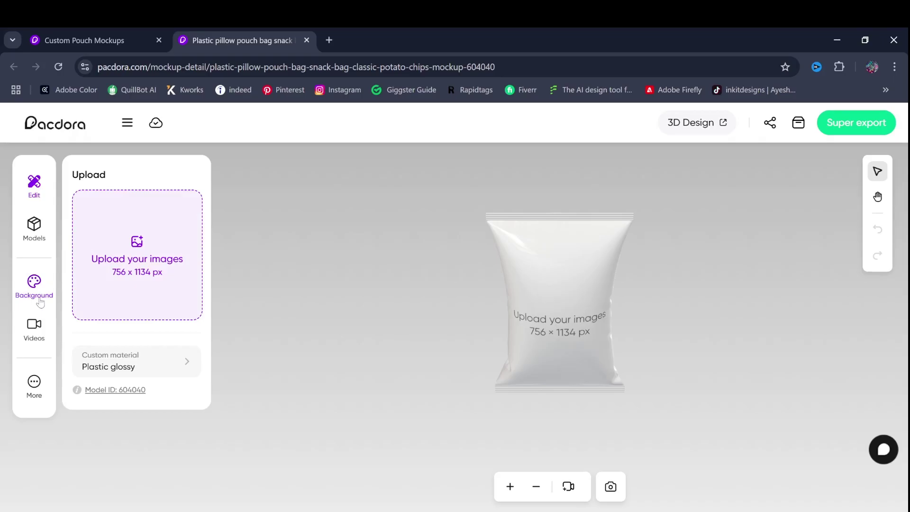
left_click(34, 327)
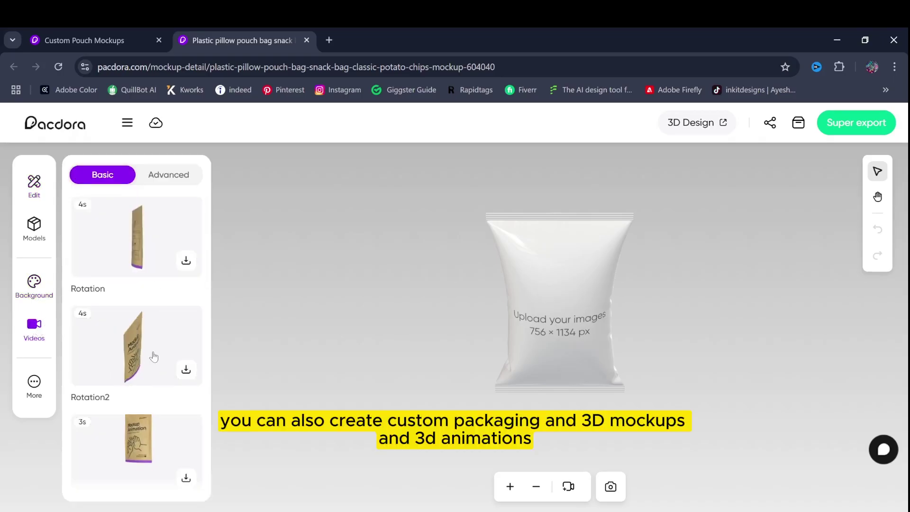
scroll(150, 421, "down", 3)
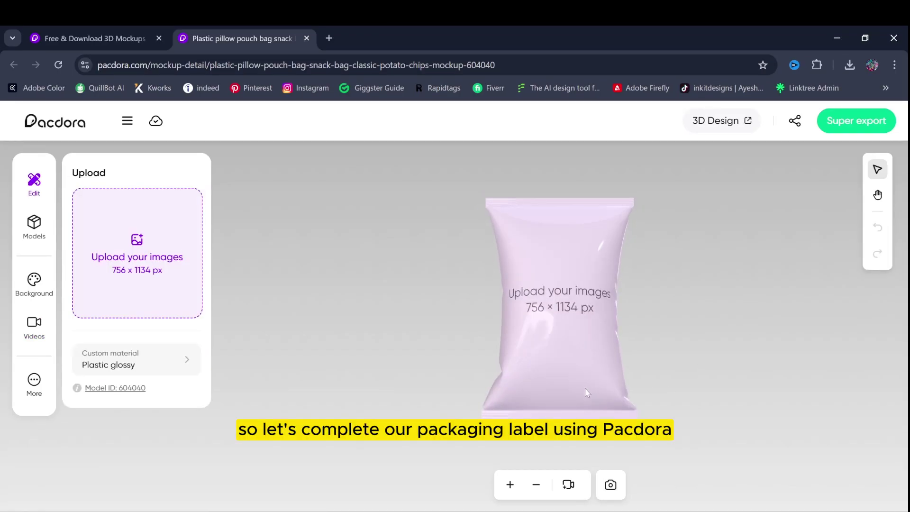
Upload the design images and place the CRUNCH label on the pouch's front dieline panel
left_click(121, 270)
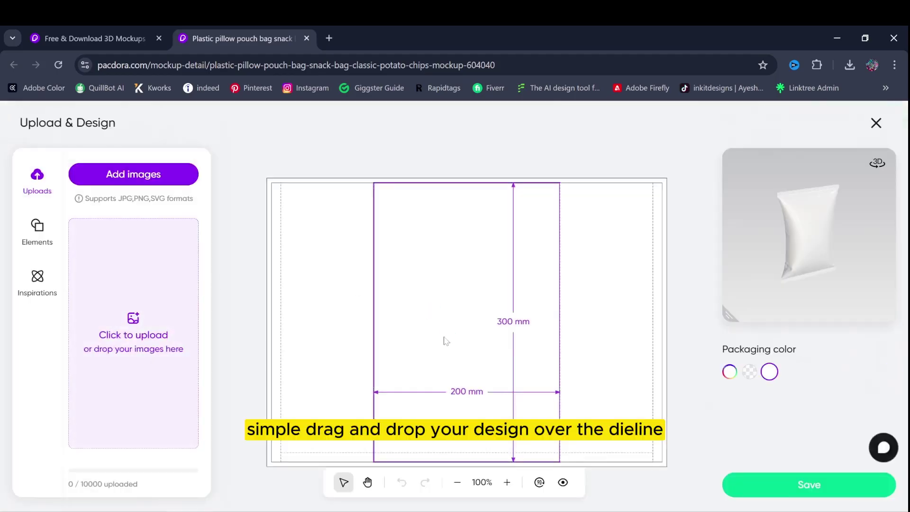
left_click(162, 355)
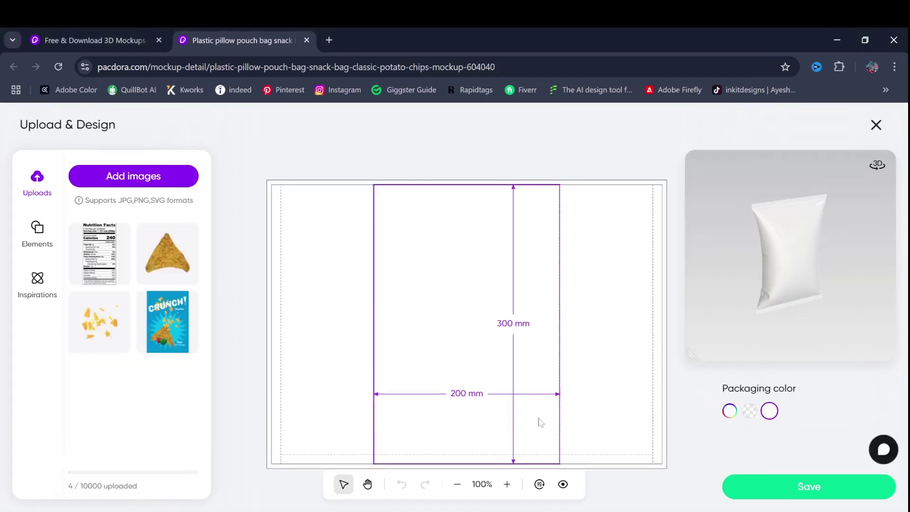
left_click(539, 418)
left_click(169, 323)
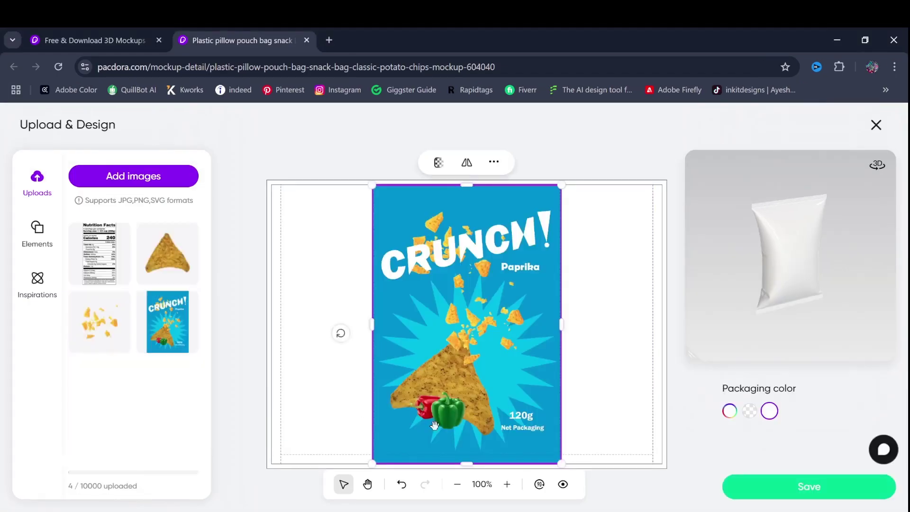
Set the bag's packaging colour to the blue #119ad5 swatch
left_click_drag(769, 313, 861, 297)
left_click(620, 315)
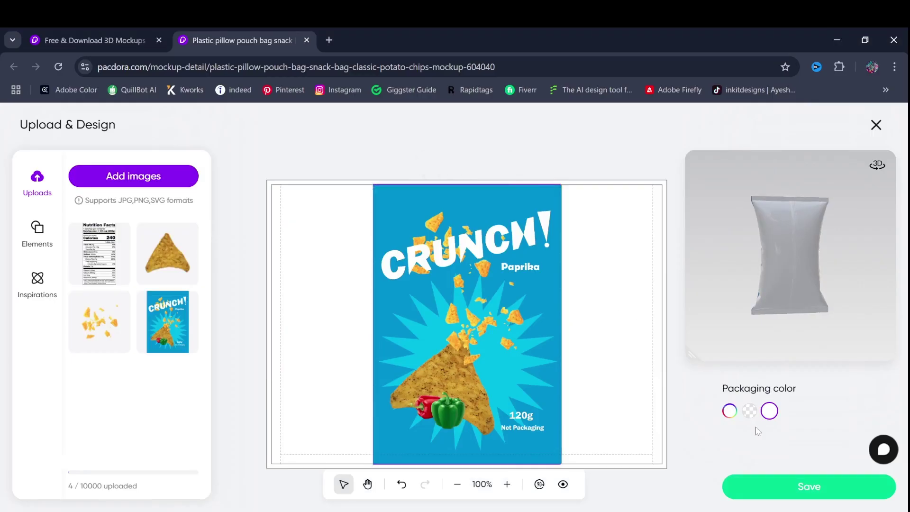
left_click(768, 410)
left_click(600, 255)
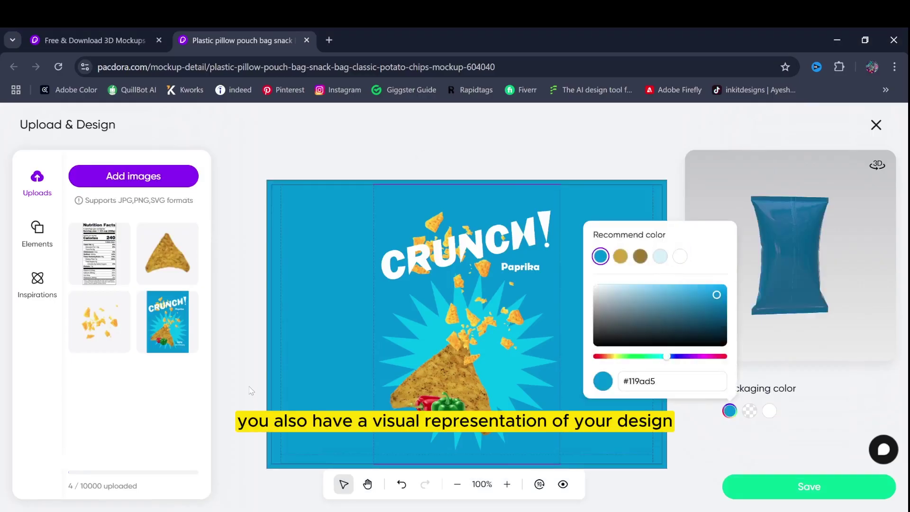
left_click(292, 388)
Add the Nutrition Facts label, shrink it and position it on the left panel
left_click(99, 253)
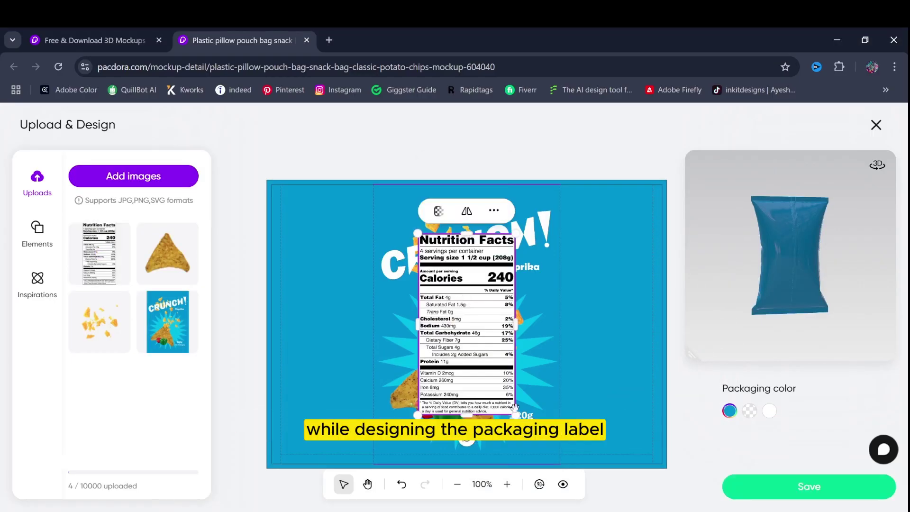
left_click_drag(516, 414, 470, 330)
left_click_drag(446, 280, 332, 260)
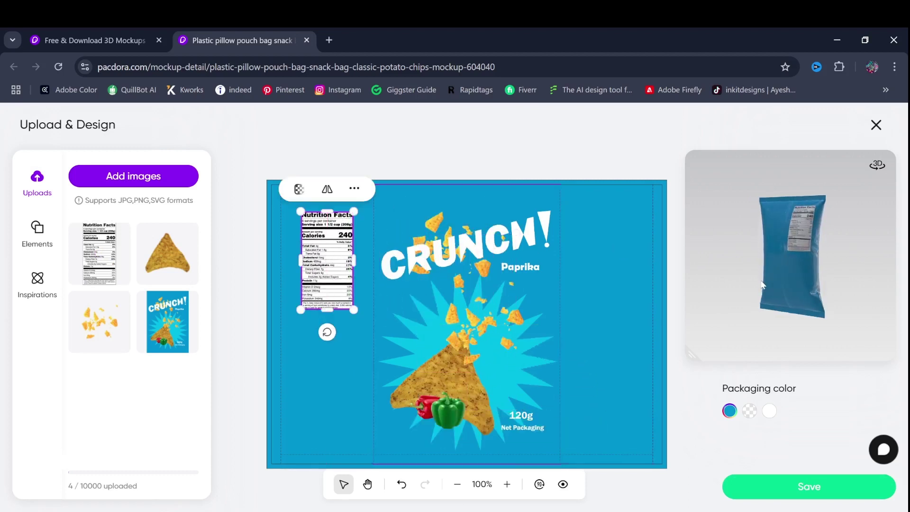